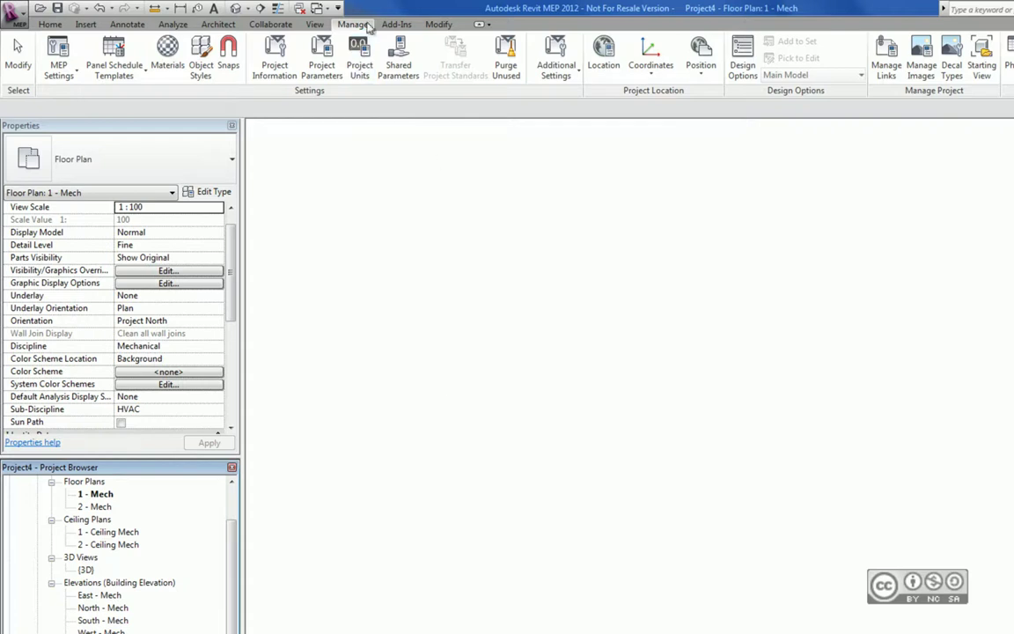
# Review the Section Tags settings and their display style values, then close them
pyautogui.click(560, 75)
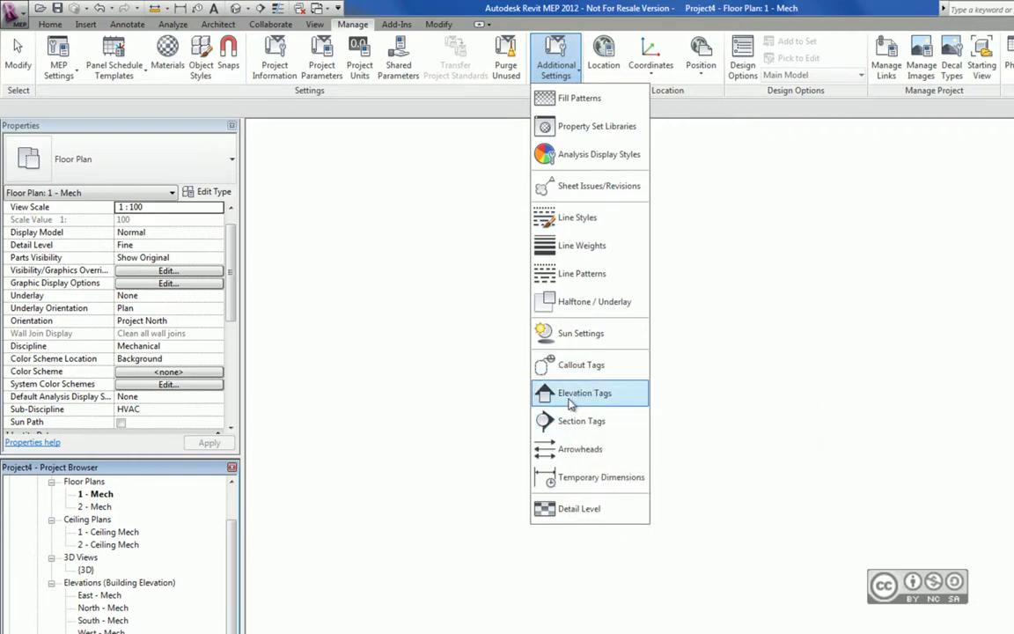
pyautogui.click(581, 423)
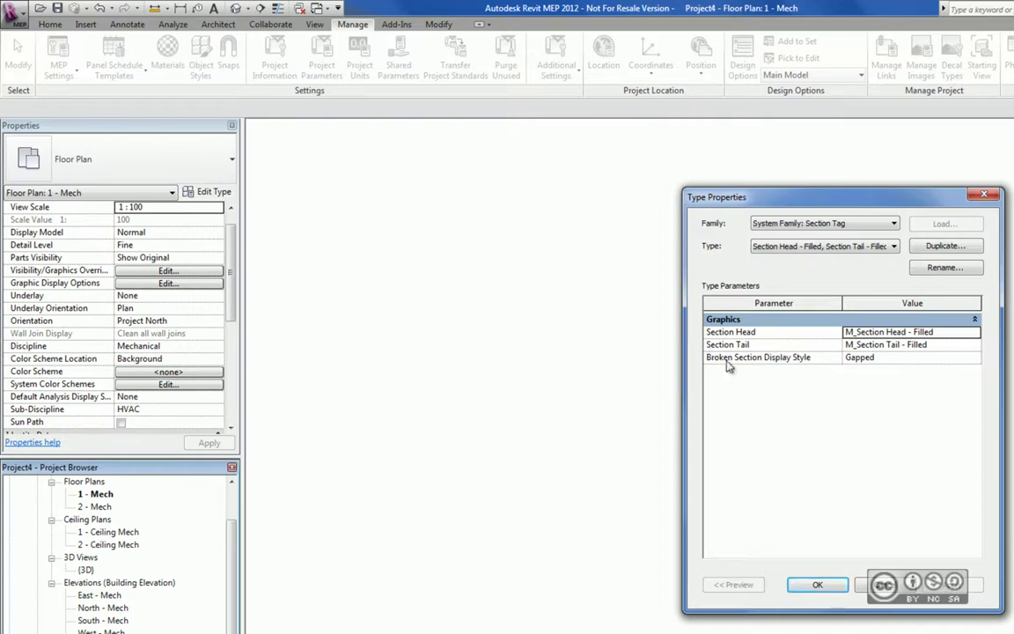
pyautogui.click(741, 367)
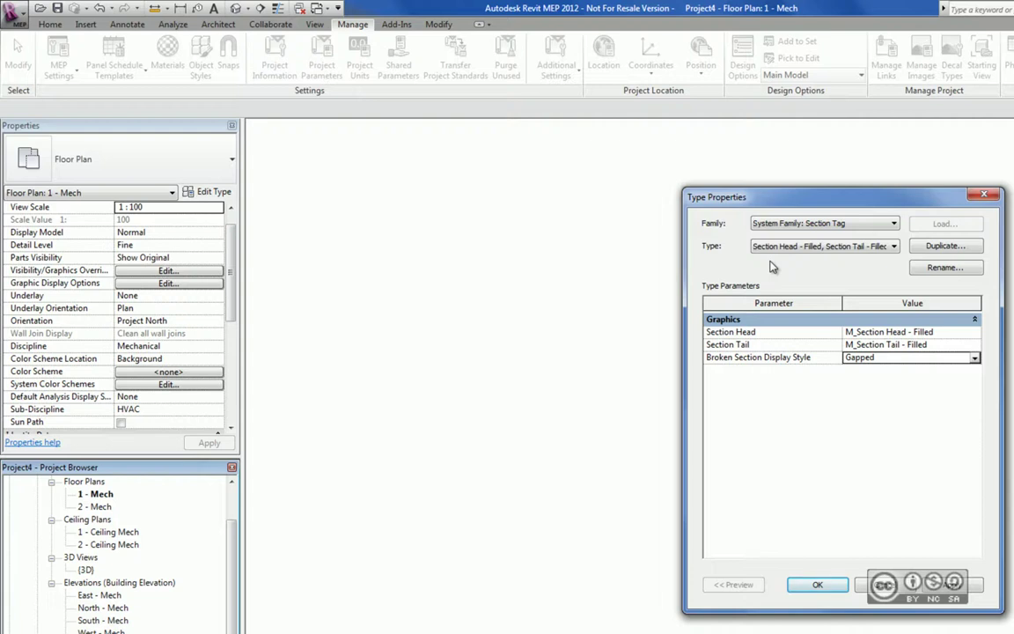
pyautogui.click(817, 585)
# Inspect the Elevation Tags 12mm Circle type and its M_Elevation Mark Body_Circle-12 mark
pyautogui.click(550, 78)
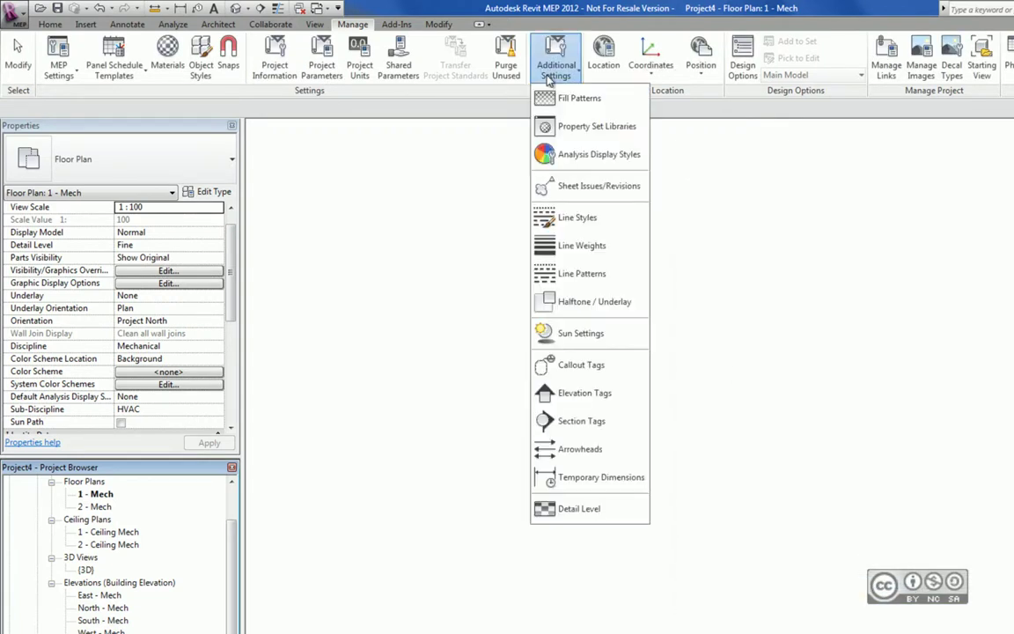
pyautogui.click(587, 397)
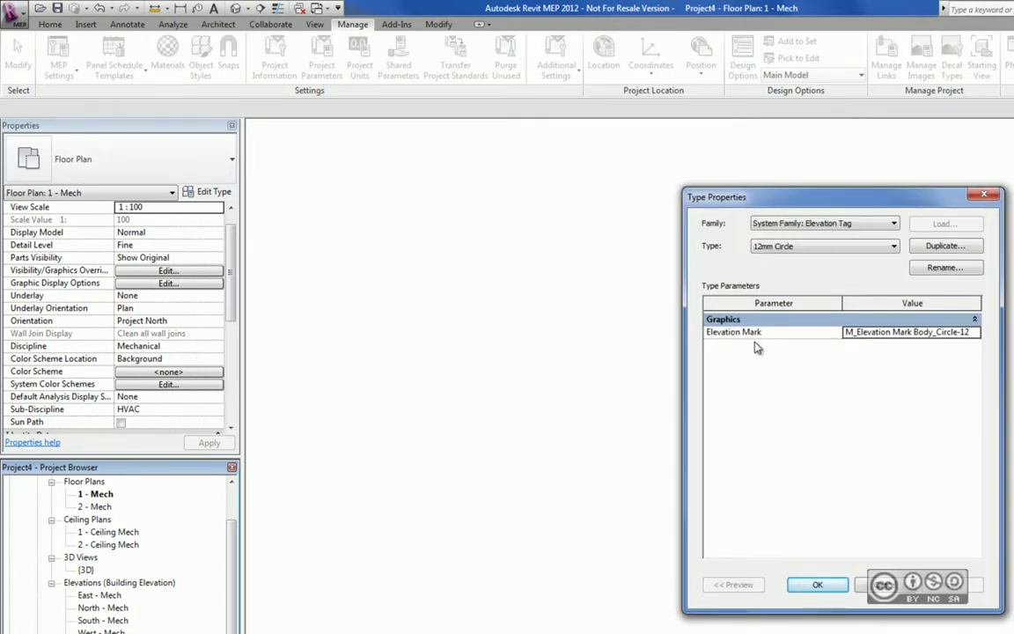
pyautogui.click(822, 245)
pyautogui.click(792, 256)
pyautogui.click(972, 332)
# Review the Callout Head type in the Callout Tags settings, then close the dialog
pyautogui.click(974, 332)
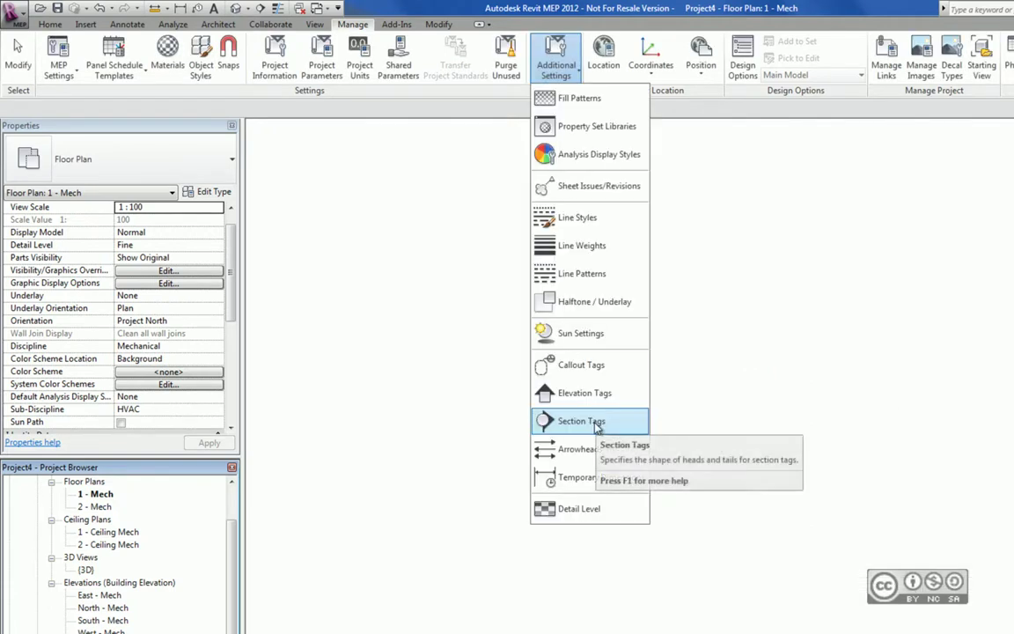
pyautogui.click(585, 364)
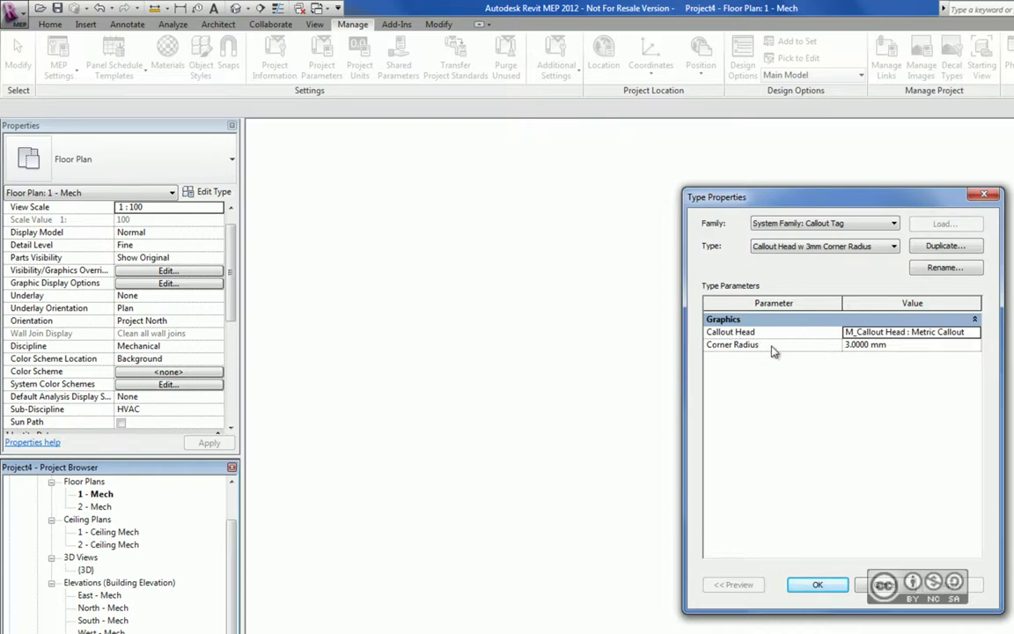
pyautogui.press('Escape')
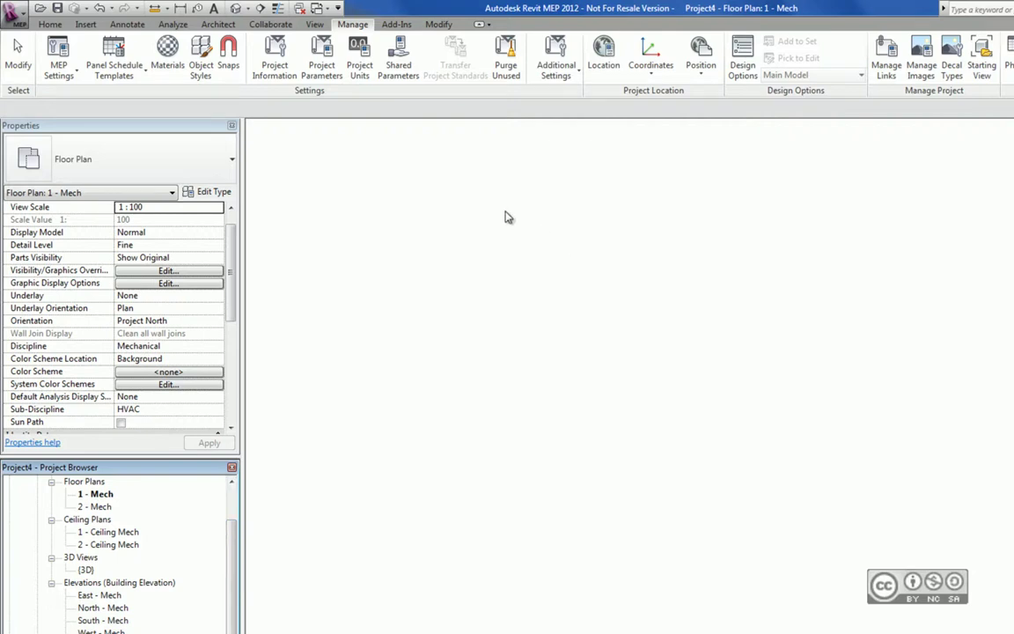
# Switch the ribbon to the Annotate tab's tools
pyautogui.click(128, 24)
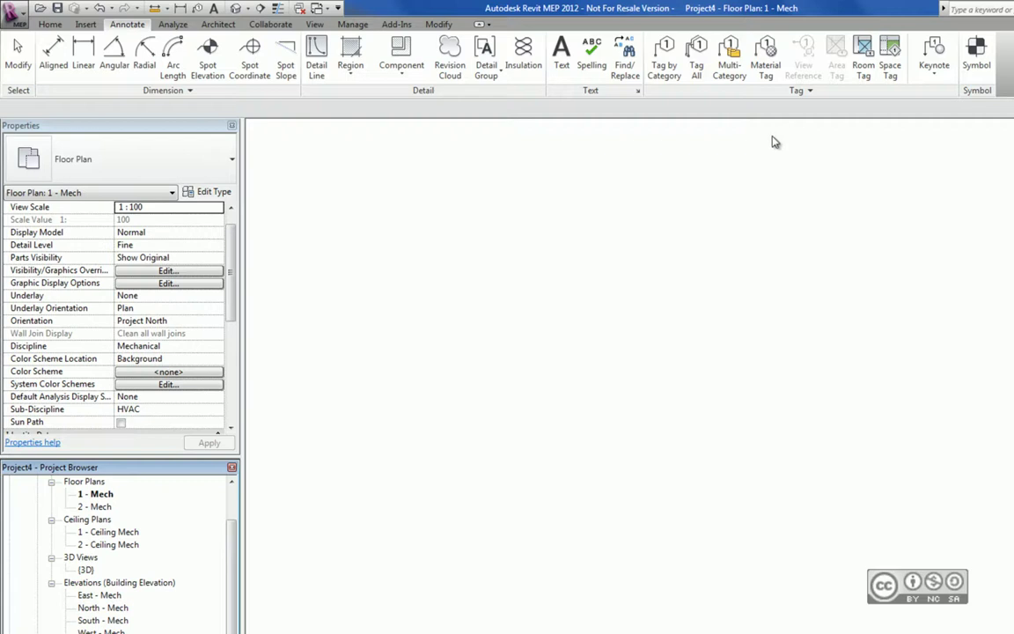
# Review the Loaded Tags list, e.g. M_Diffuser Tag for Air Terminals, then close it
pyautogui.click(803, 91)
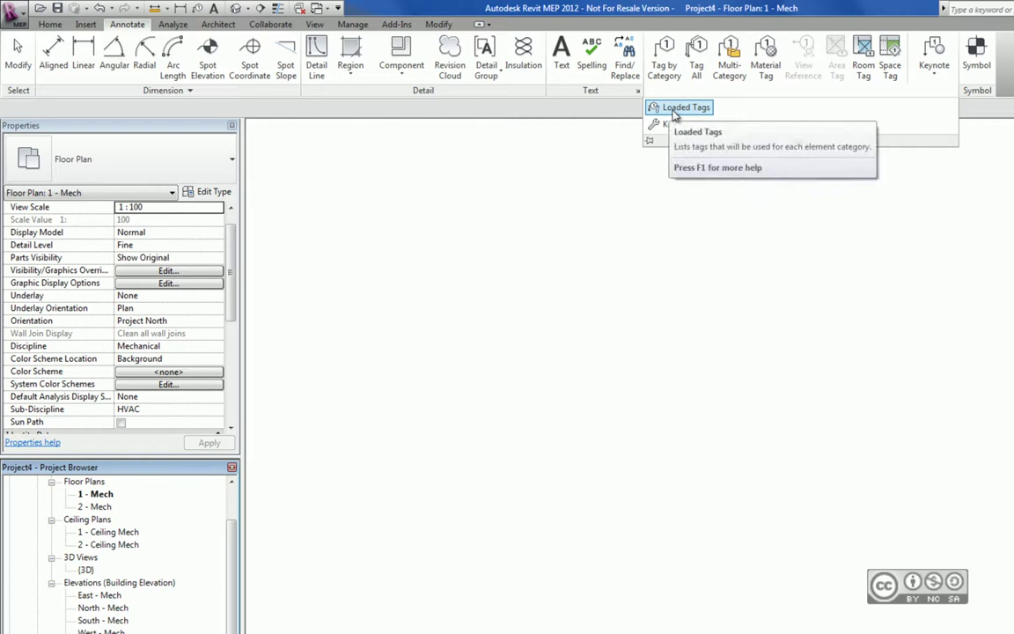
pyautogui.click(655, 107)
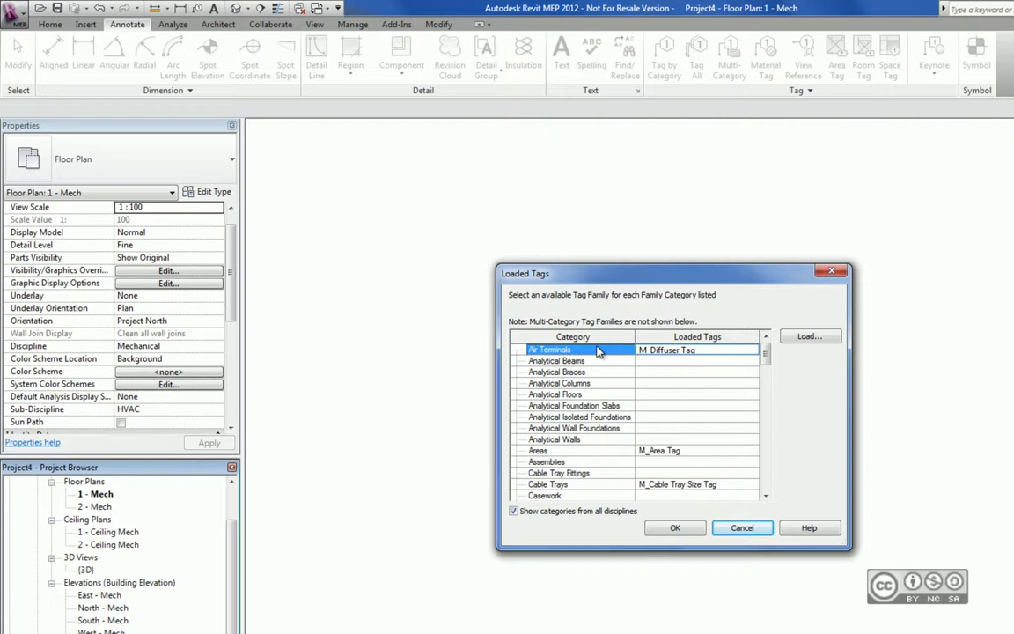
pyautogui.press('Escape')
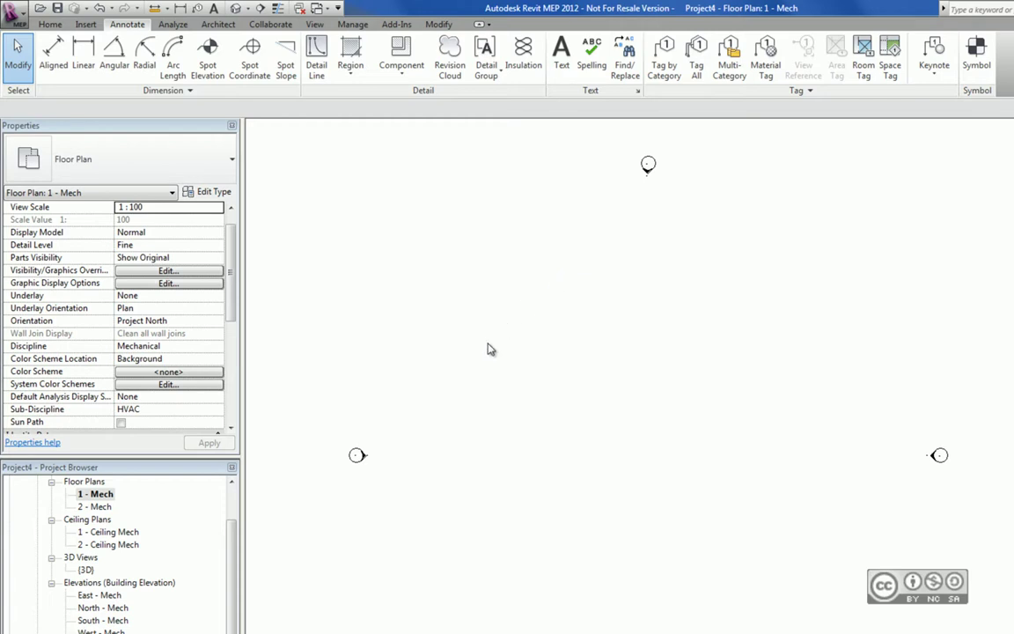
# Expand Air Terminals to list M_Exhaust Grill, M_Return Diffuser and M_Supply Diffuser
pyautogui.scroll(-10, 119, 555)
pyautogui.scroll(1, 97, 543)
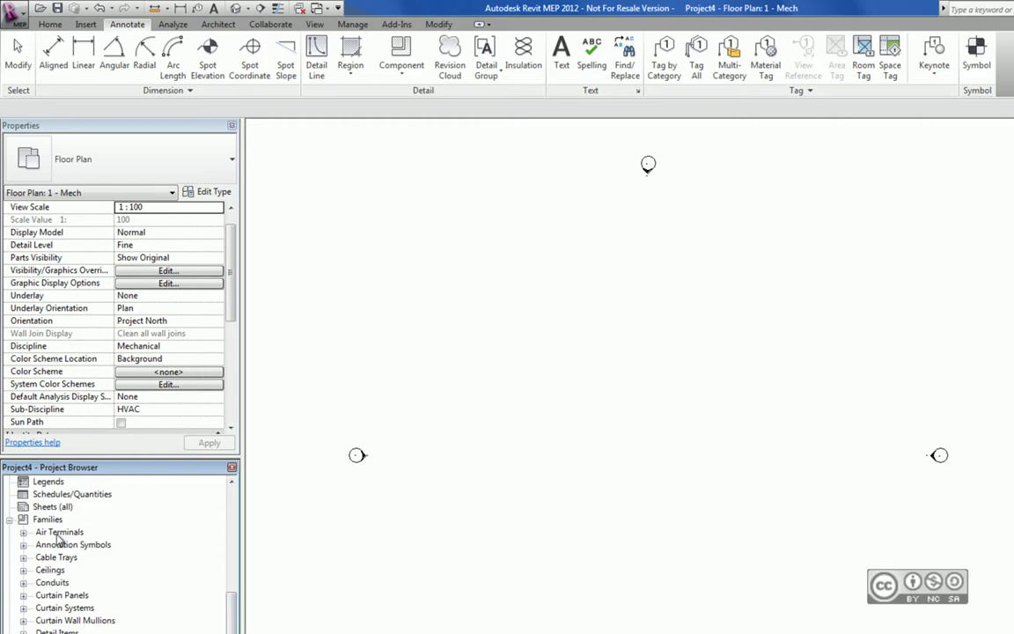
pyautogui.doubleClick(56, 534)
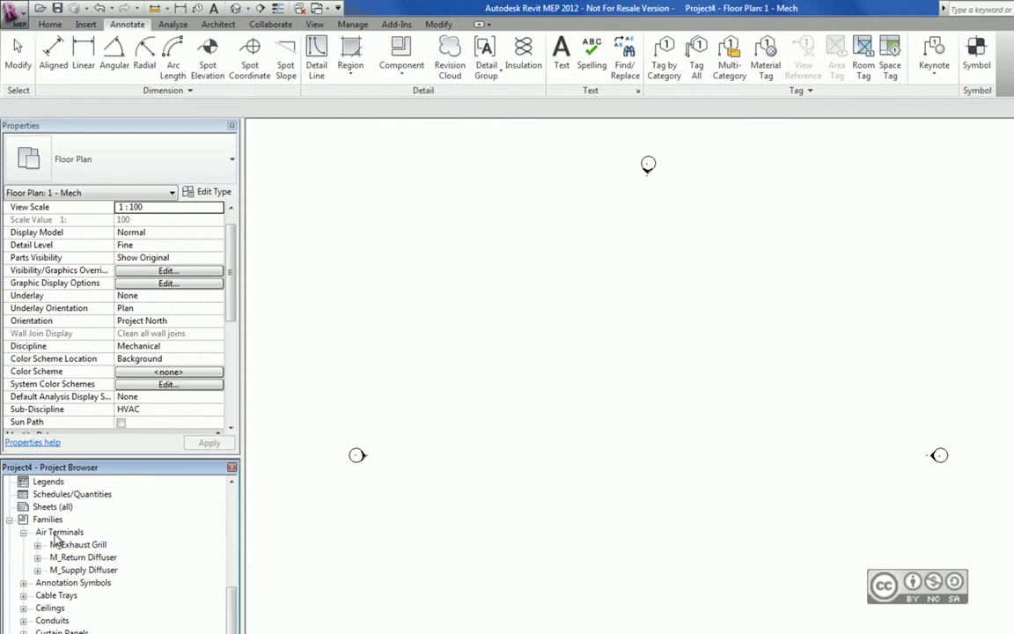
# Scroll the Project Browser down toward the Pipes > Pipe Types families
pyautogui.scroll(-5, 54, 538)
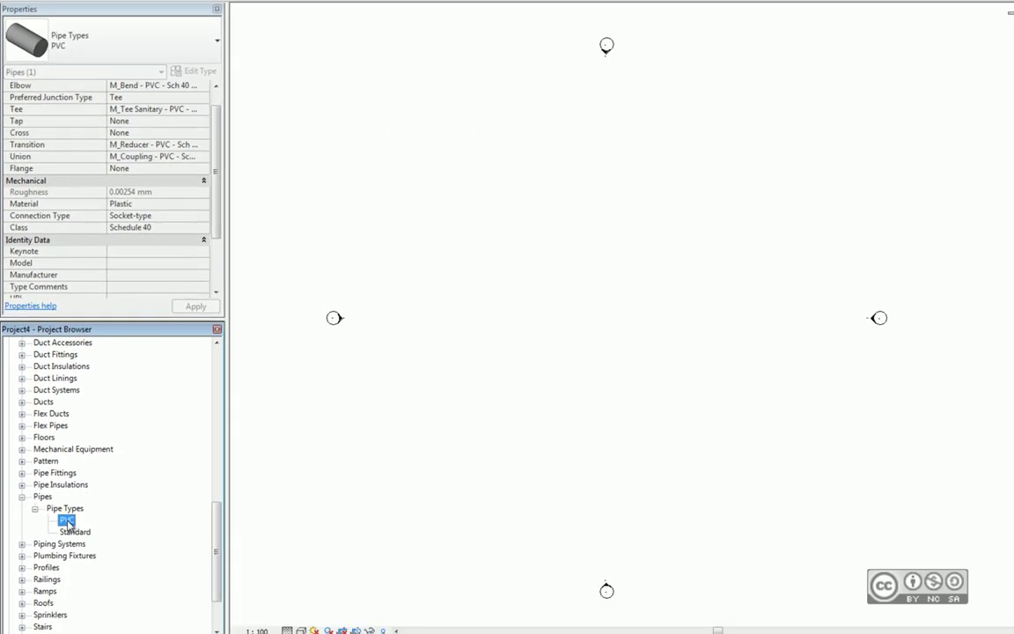
pyautogui.rightClick(69, 523)
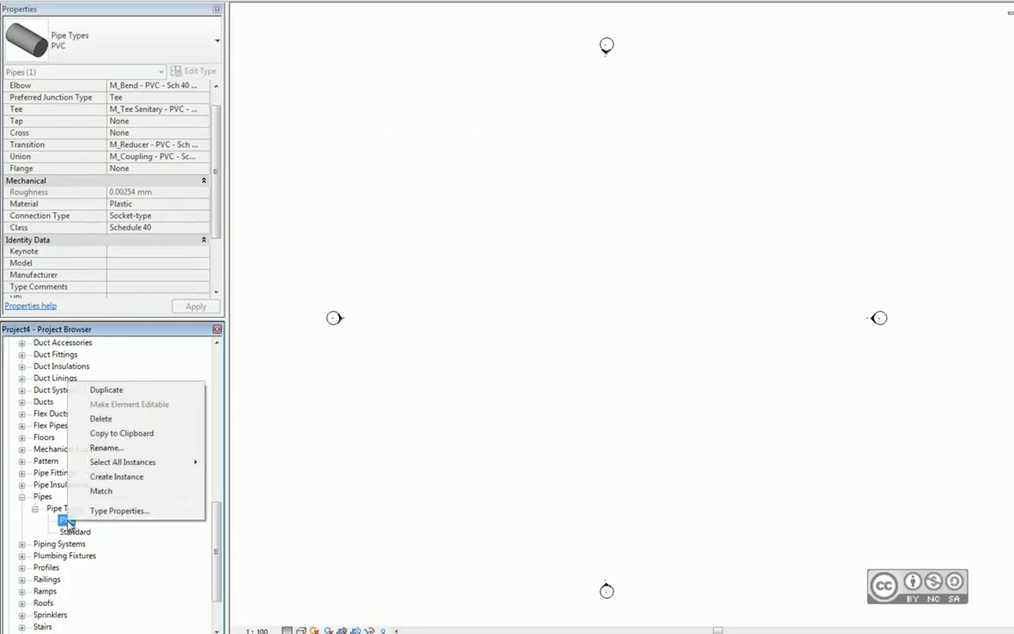
pyautogui.click(110, 510)
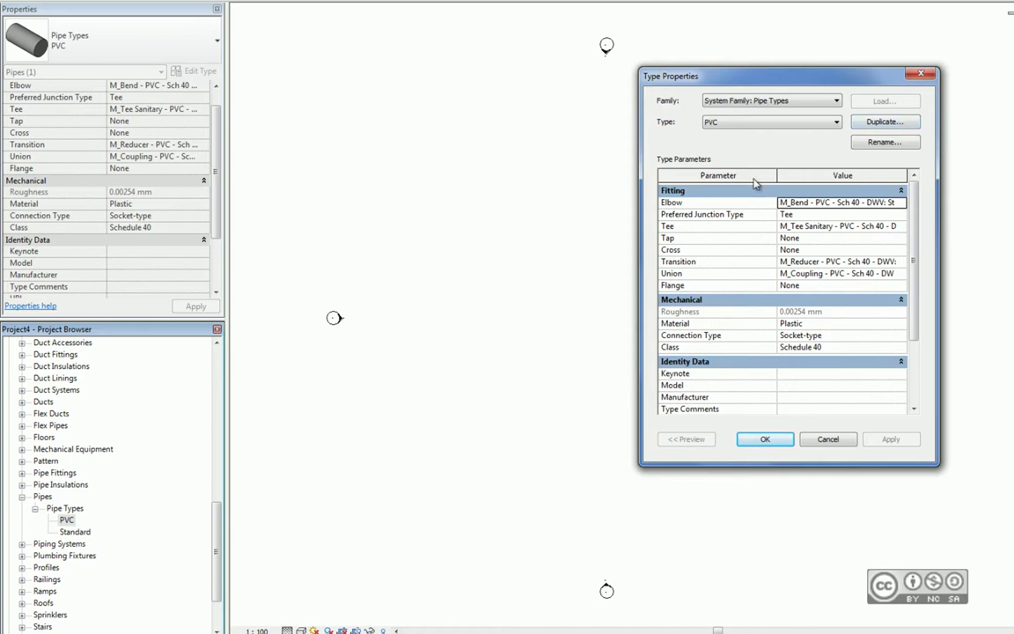
pyautogui.press('Escape')
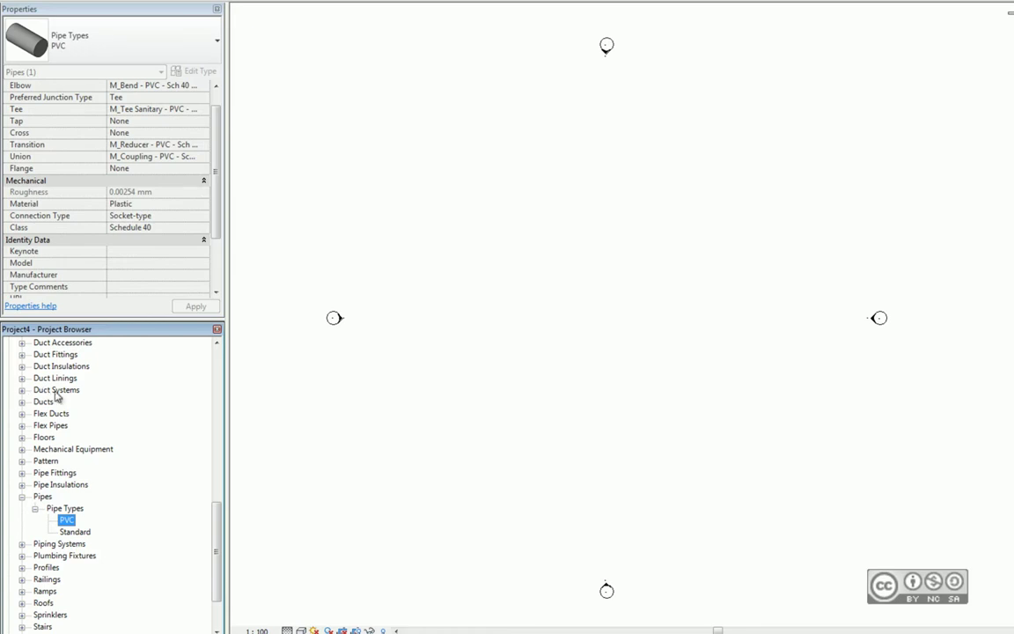
# Open the Type Properties of the Domestic Cold Water piping system (Water at 16 °C)
pyautogui.doubleClick(39, 544)
pyautogui.click(36, 555)
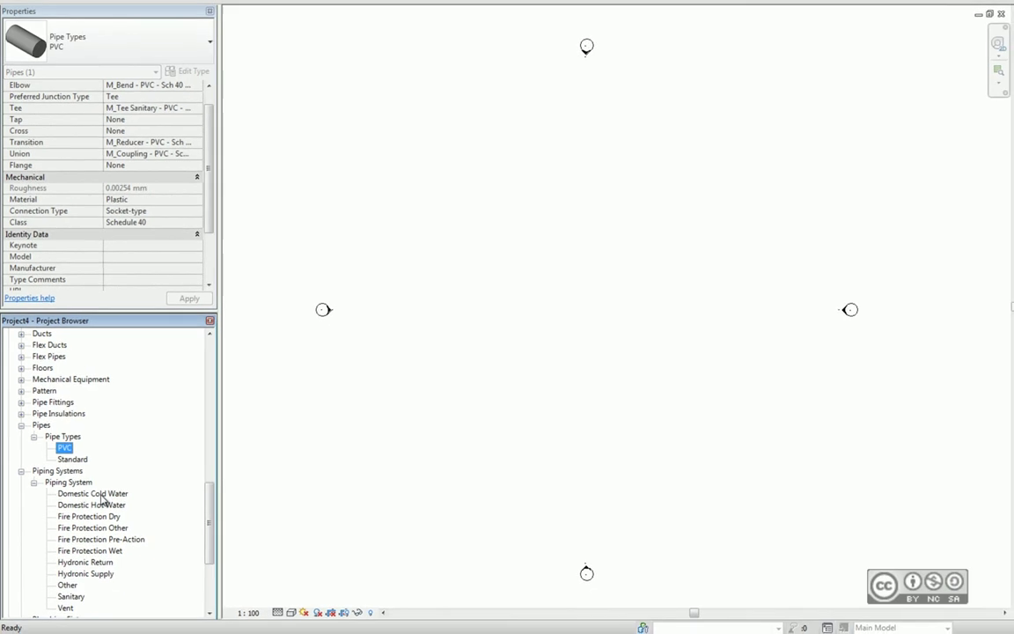
pyautogui.click(95, 492)
pyautogui.click(97, 504)
pyautogui.rightClick(100, 495)
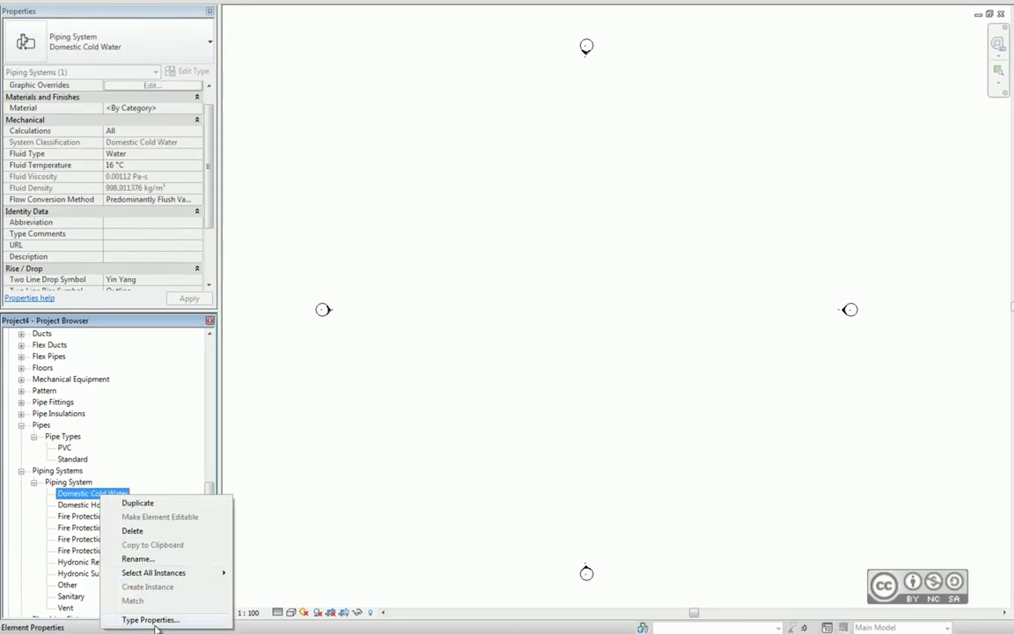
pyautogui.click(149, 617)
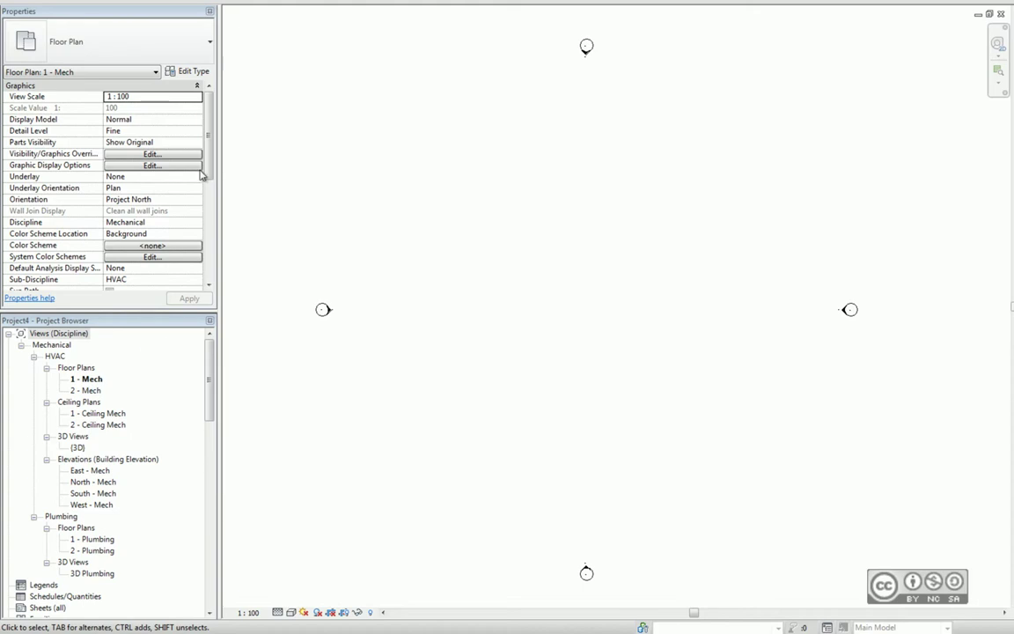
# Set the 1 - Mech plan's Phase Filter to Show Demo + New
pyautogui.scroll(-2, 209, 170)
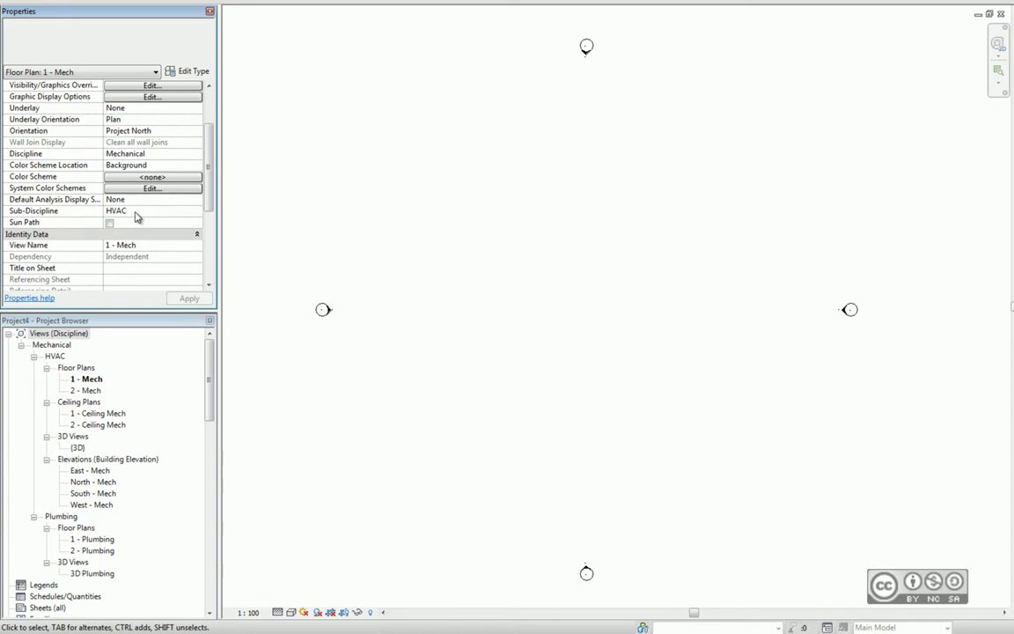
pyautogui.scroll(-5, 137, 216)
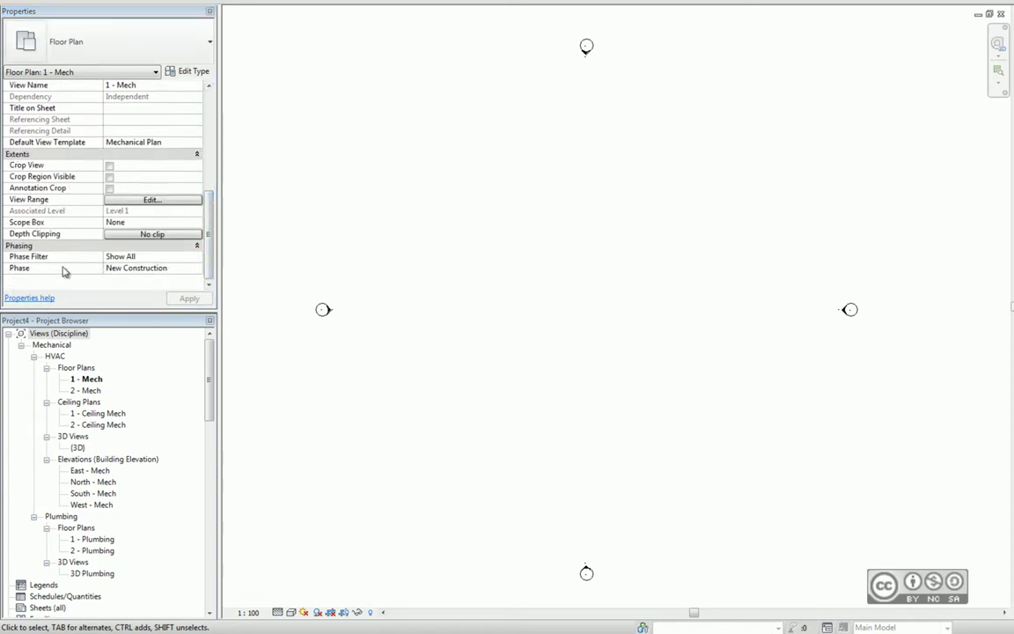
pyautogui.click(195, 257)
pyautogui.click(198, 257)
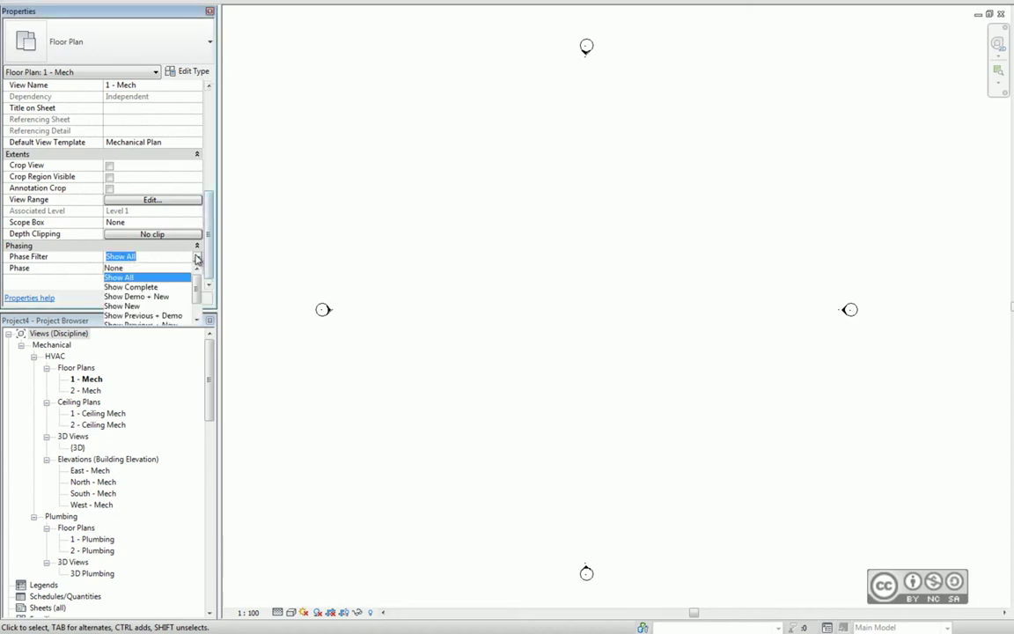
pyautogui.click(148, 265)
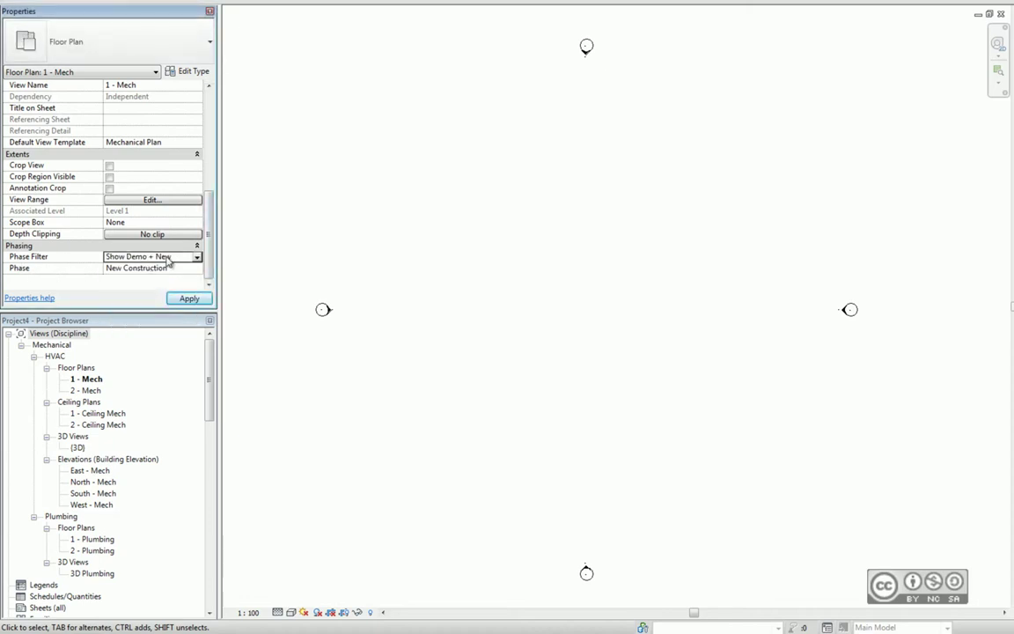
# Review and accept the view range: top at Level 2, cut plane 1200.0
pyautogui.click(140, 200)
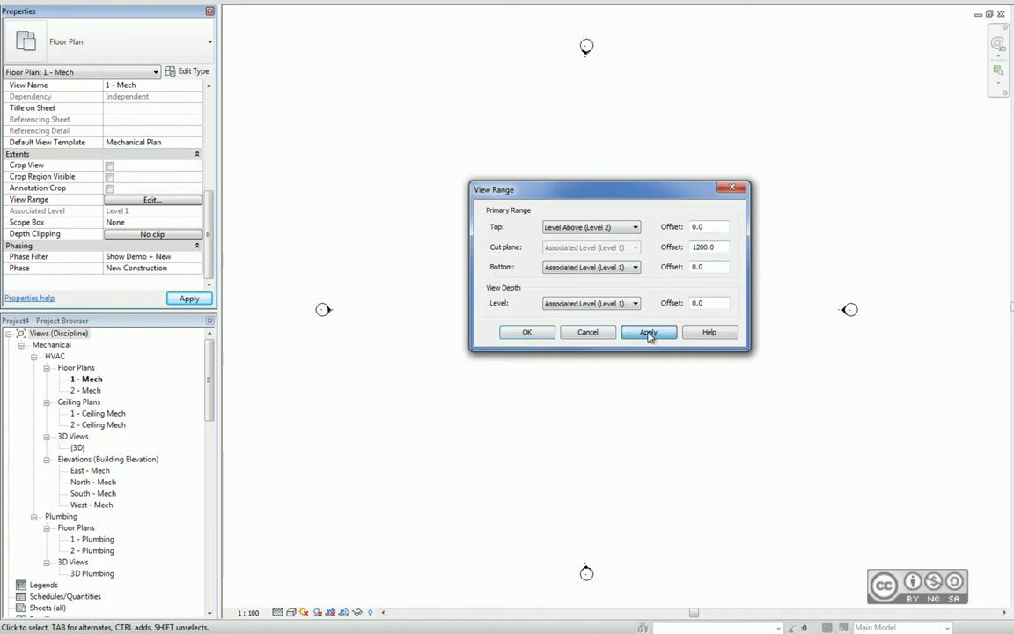
pyautogui.click(525, 333)
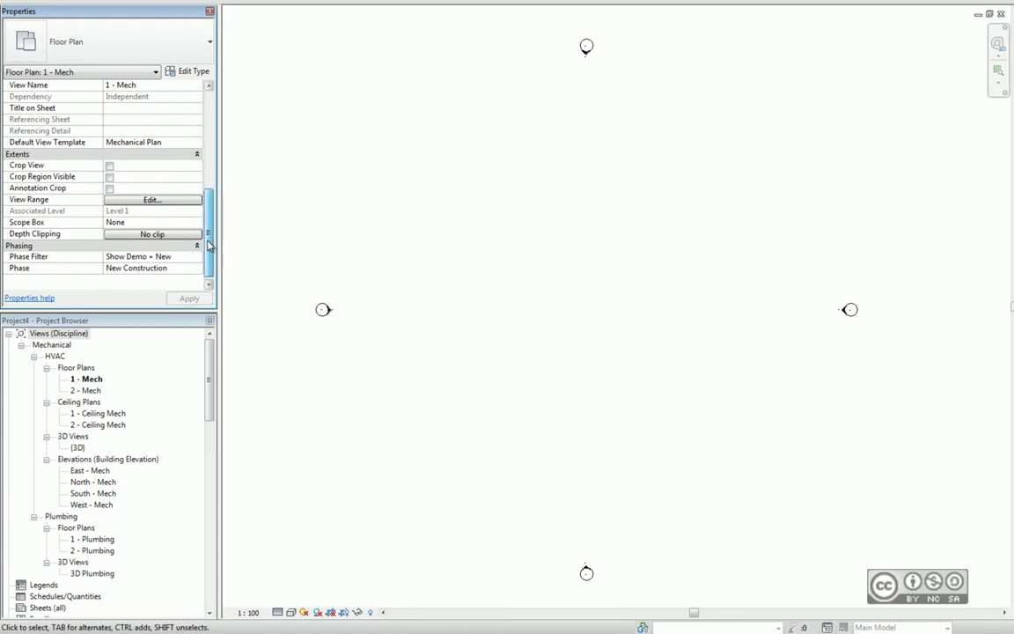
pyautogui.scroll(4, 198, 194)
pyautogui.scroll(2, 193, 158)
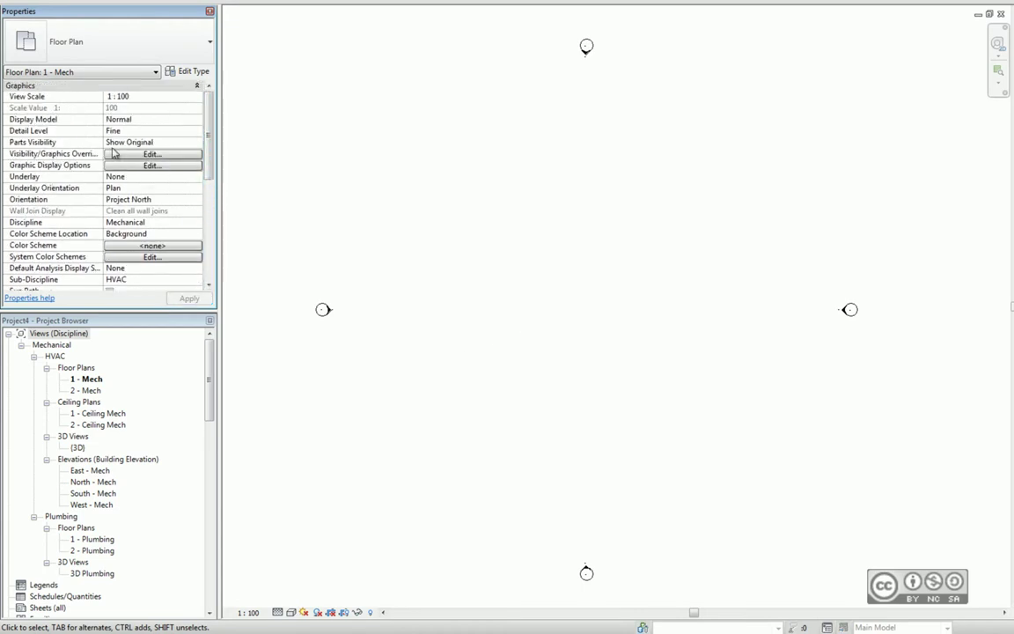
# Make Grids halftone under Annotation Categories in Visibility/Graphics Overrides and accept
pyautogui.click(150, 154)
pyautogui.click(485, 79)
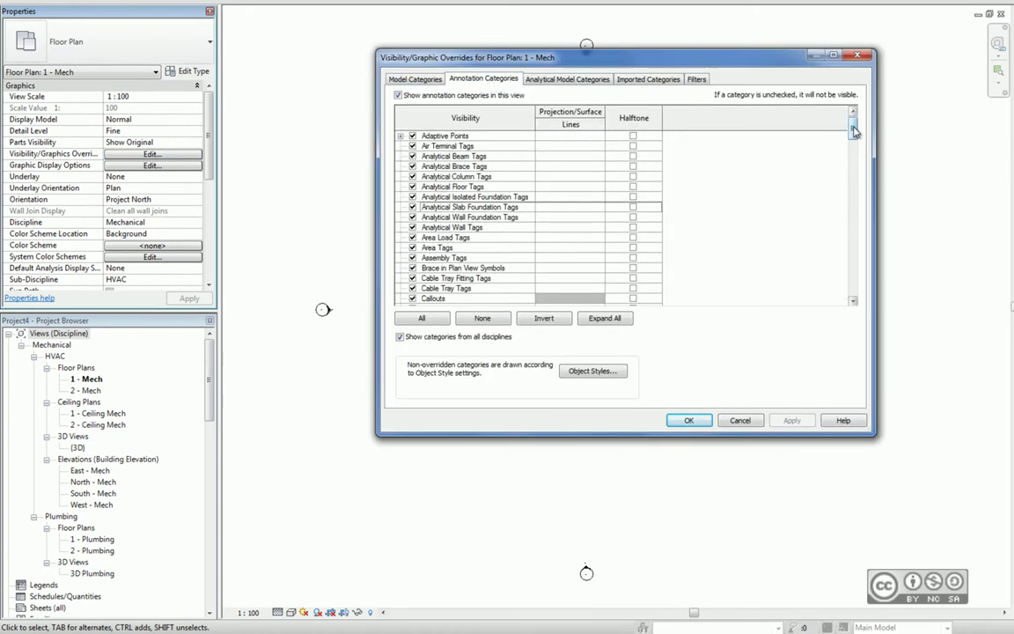
pyautogui.moveTo(853, 130); pyautogui.dragTo(853, 186)
pyautogui.click(634, 227)
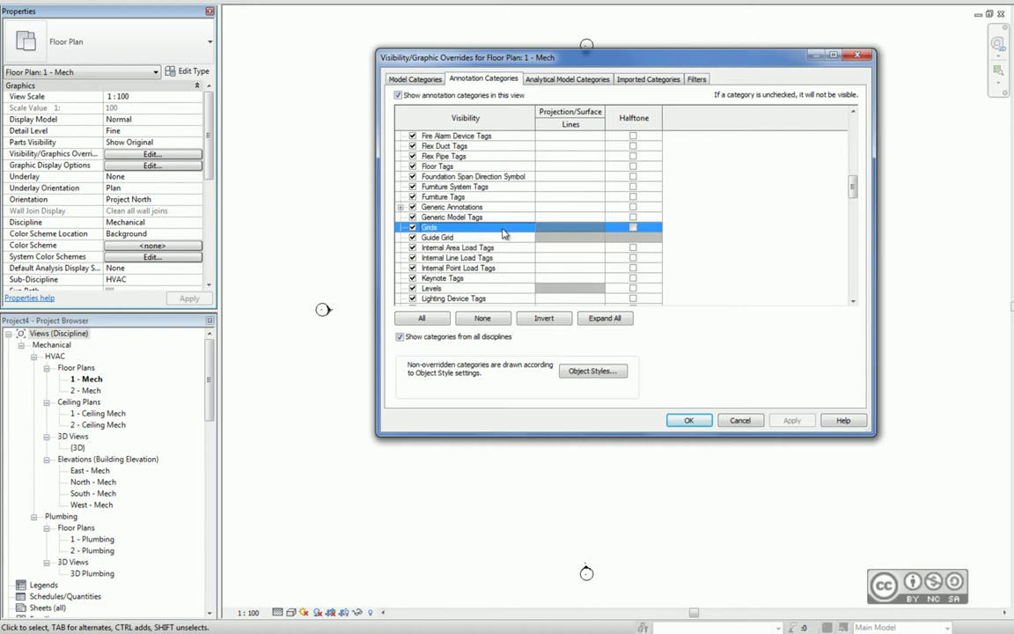
pyautogui.click(633, 228)
pyautogui.click(634, 227)
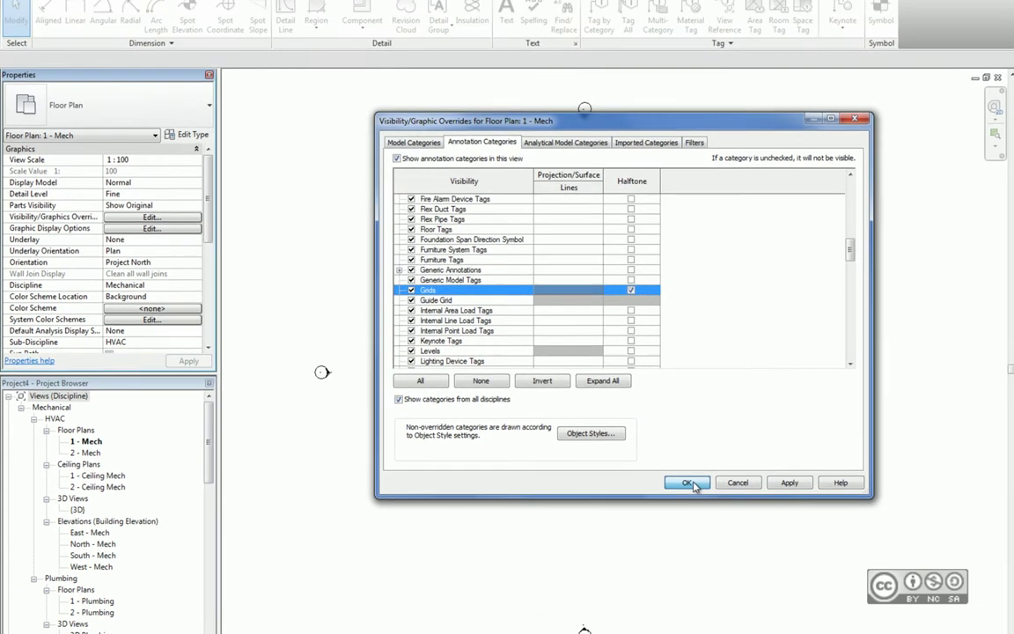
pyautogui.click(689, 420)
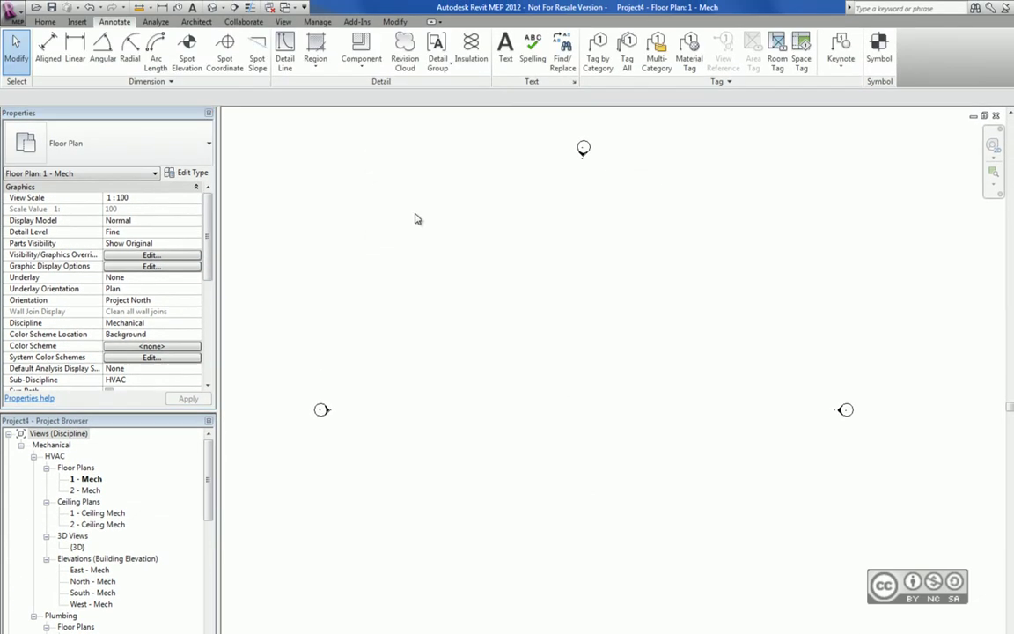
# Set the Ducts line colour to Blue in Object Styles and apply the change
pyautogui.click(317, 21)
pyautogui.click(187, 69)
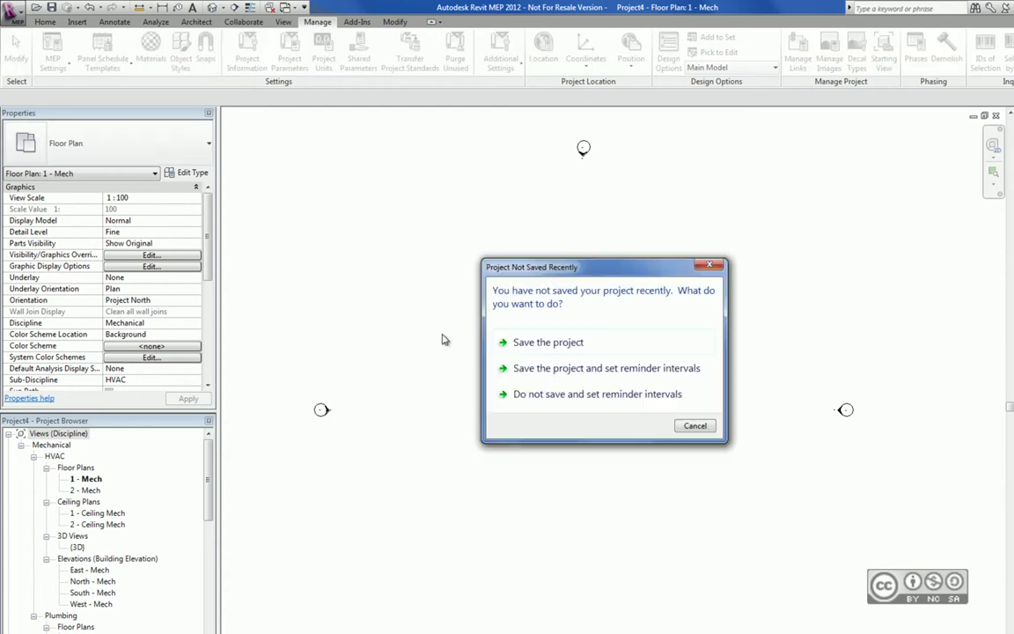
pyautogui.click(518, 341)
pyautogui.moveTo(823, 284); pyautogui.dragTo(825, 298)
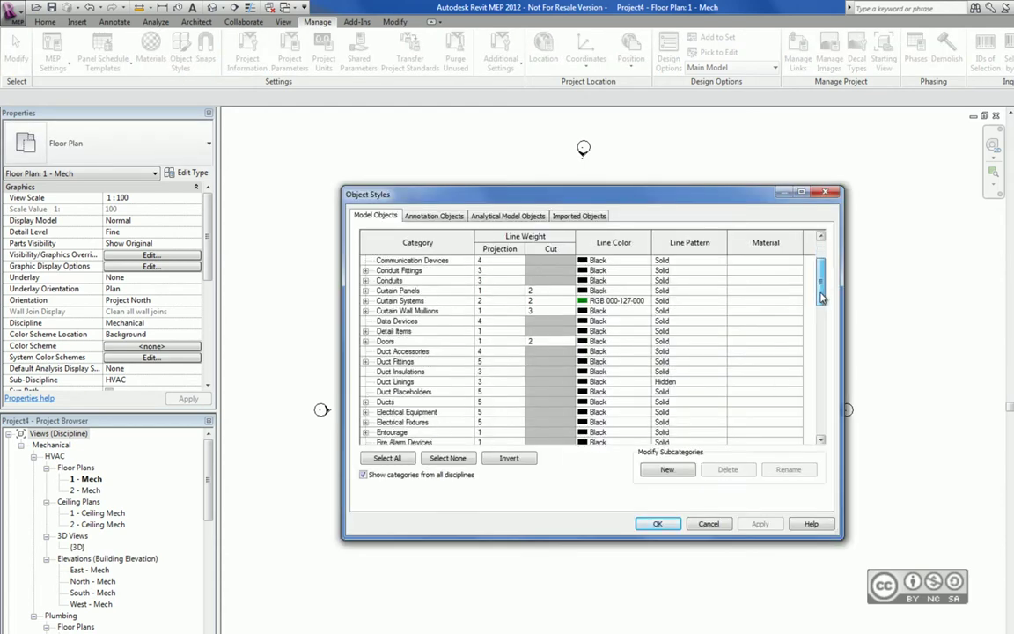
pyautogui.click(482, 402)
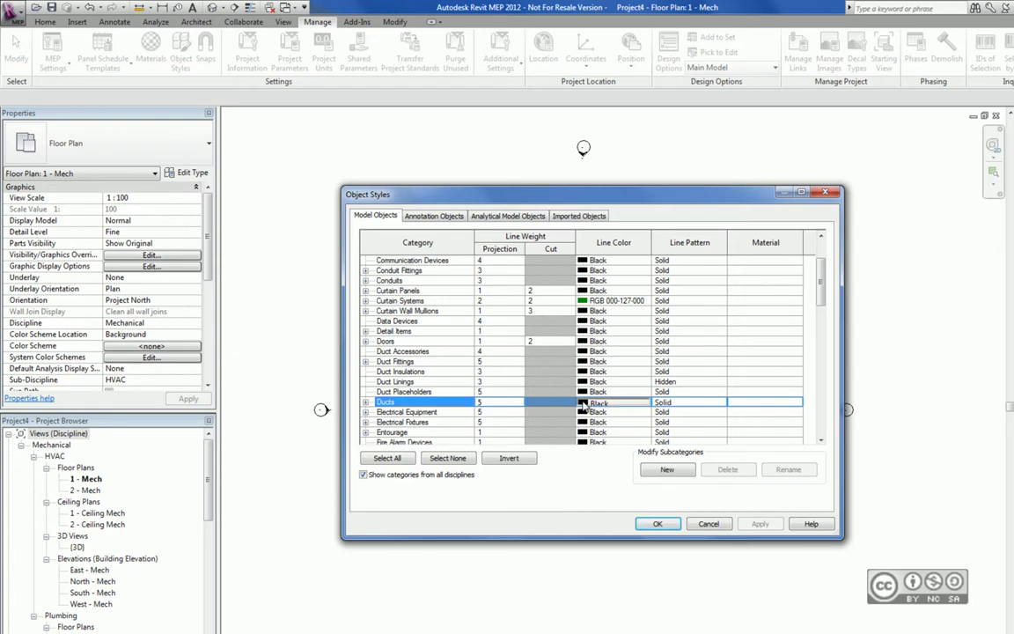
pyautogui.click(583, 406)
pyautogui.click(557, 380)
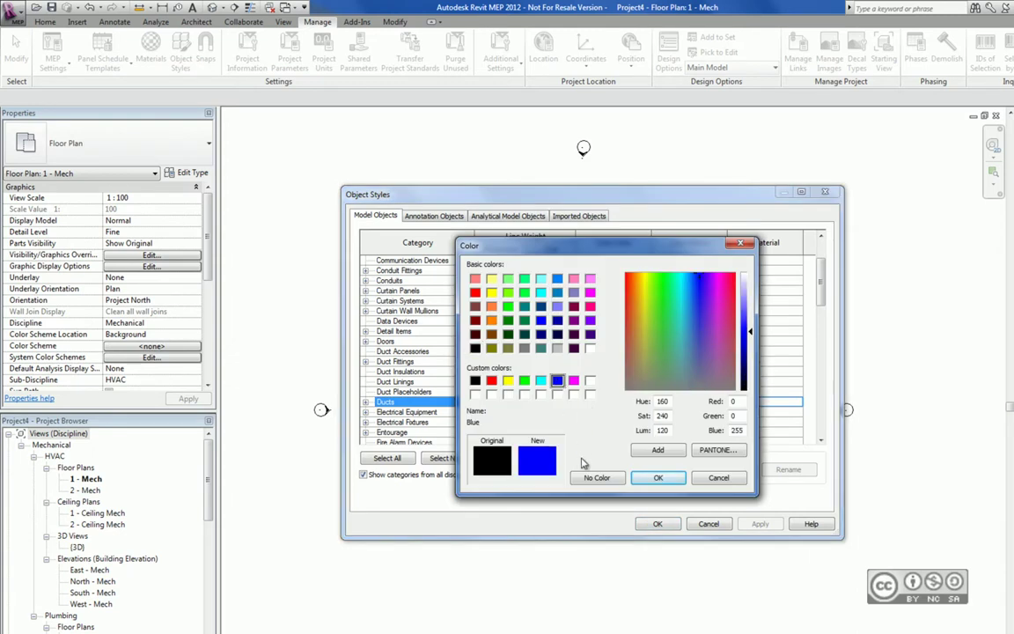
pyautogui.click(655, 477)
pyautogui.click(657, 523)
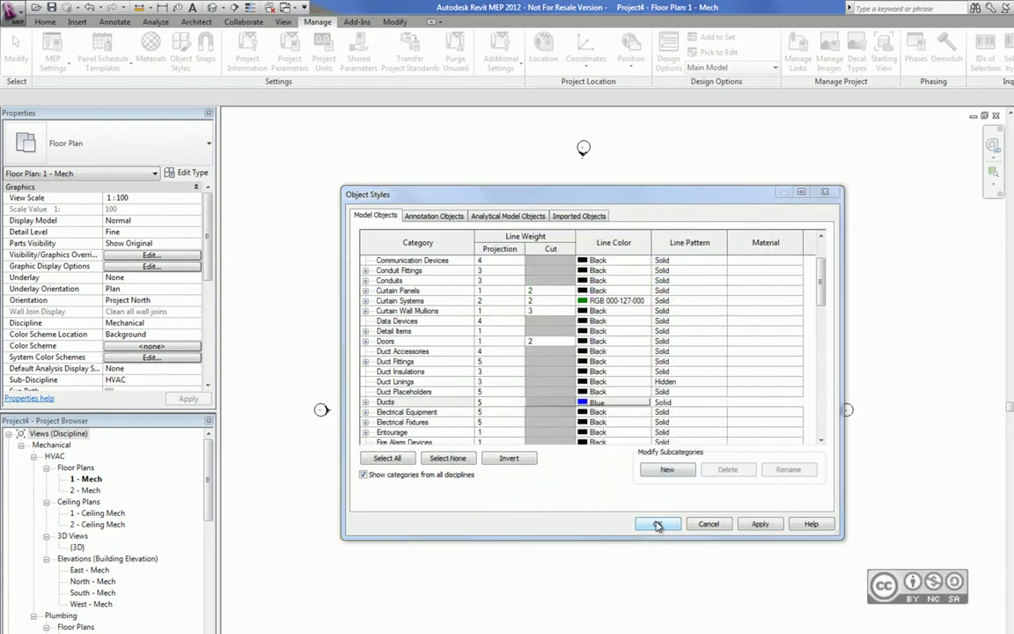
pyautogui.scroll(-5, 106, 528)
# Find and select the Mitered Elbows / Taps rectangular duct type in the Project Browser
pyautogui.scroll(-3, 106, 528)
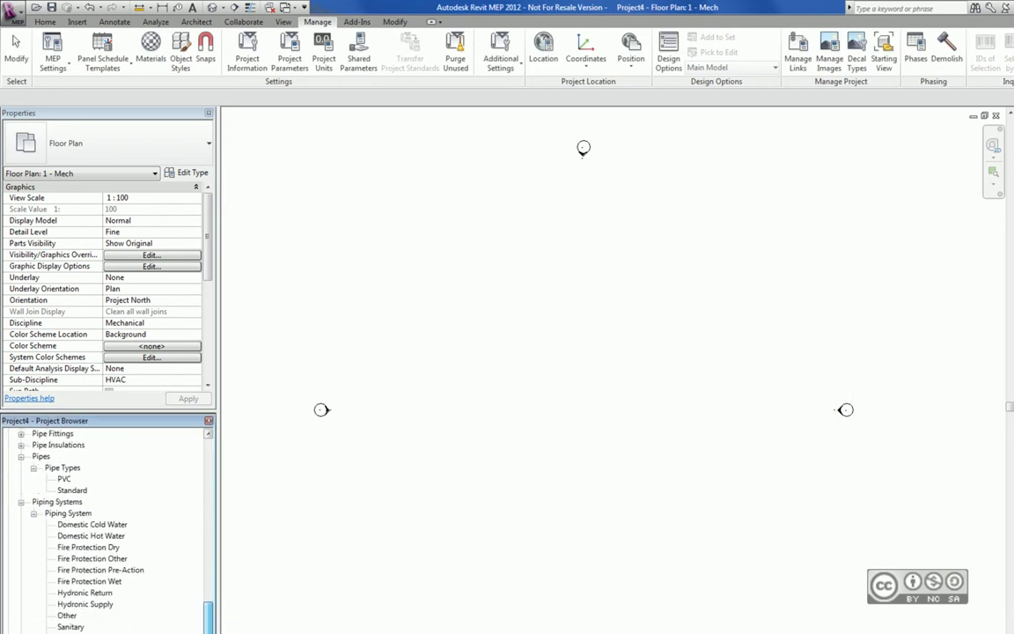
pyautogui.scroll(15, 105, 528)
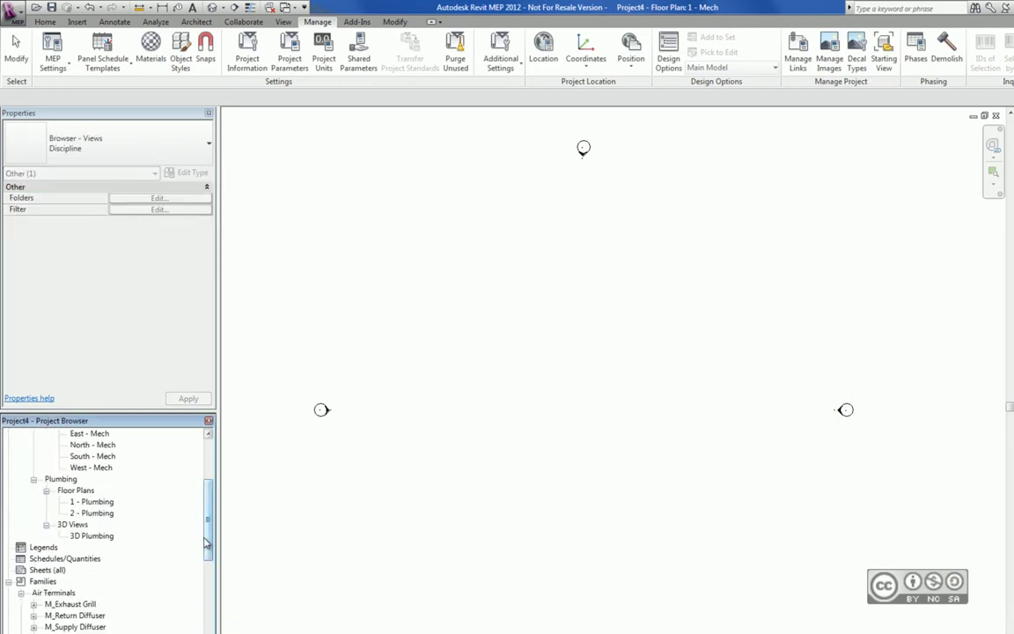
pyautogui.scroll(-3, 190, 493)
pyautogui.scroll(-3, 189, 493)
pyautogui.click(21, 593)
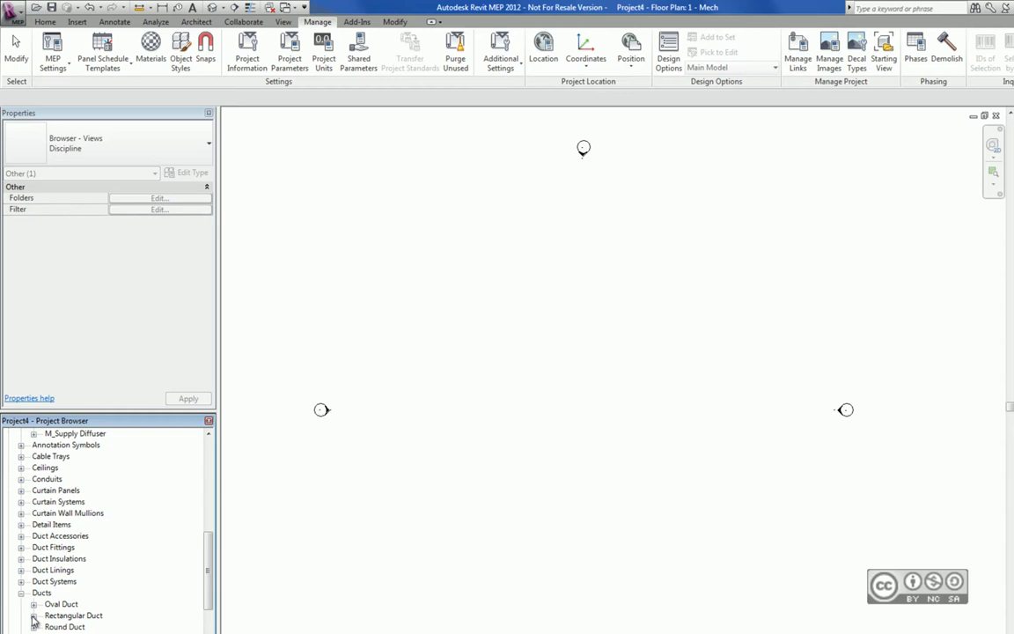
pyautogui.click(34, 615)
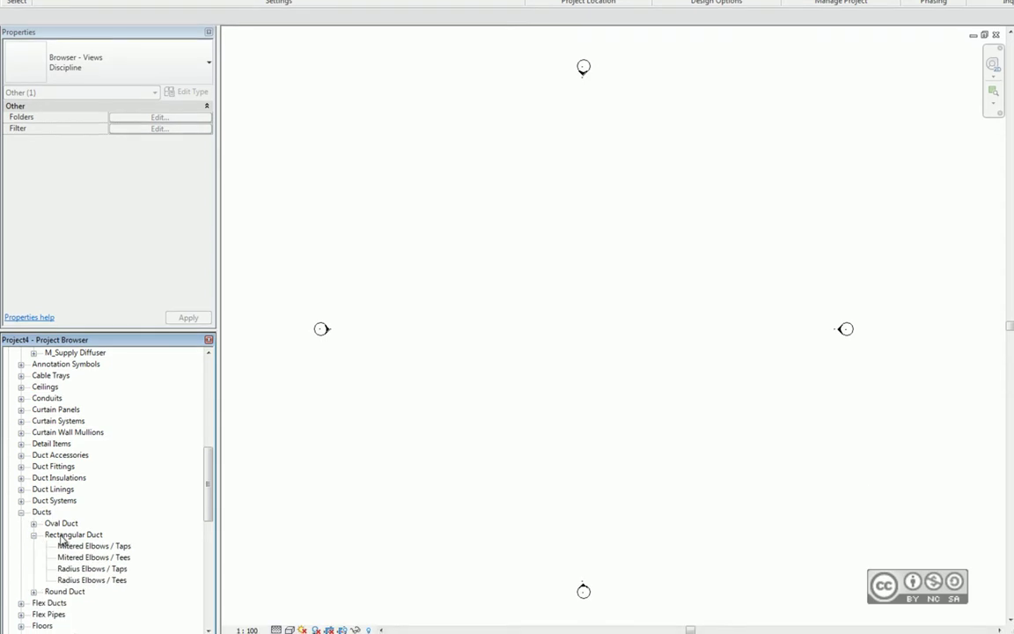
pyautogui.click(76, 546)
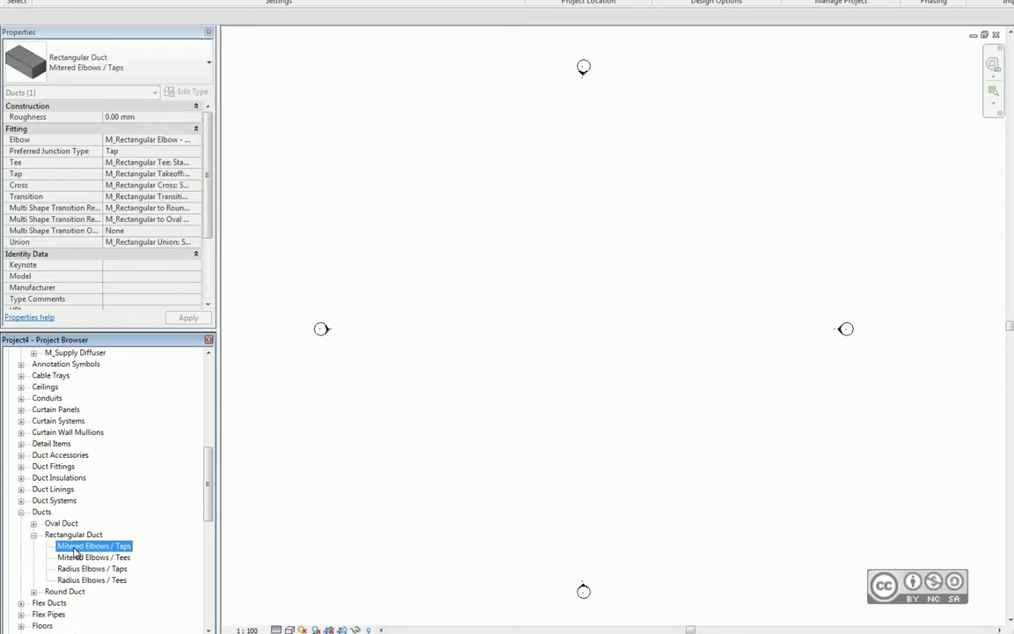
# Duplicate it in Type Properties as a new type named Mitered Elbows - Tap
pyautogui.rightClick(87, 548)
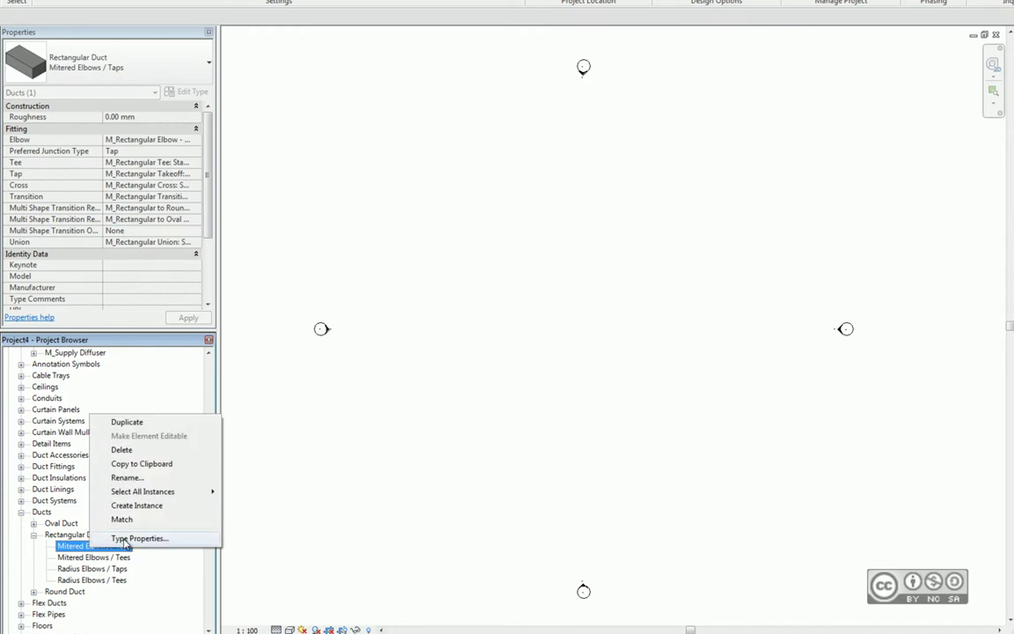
pyautogui.click(132, 538)
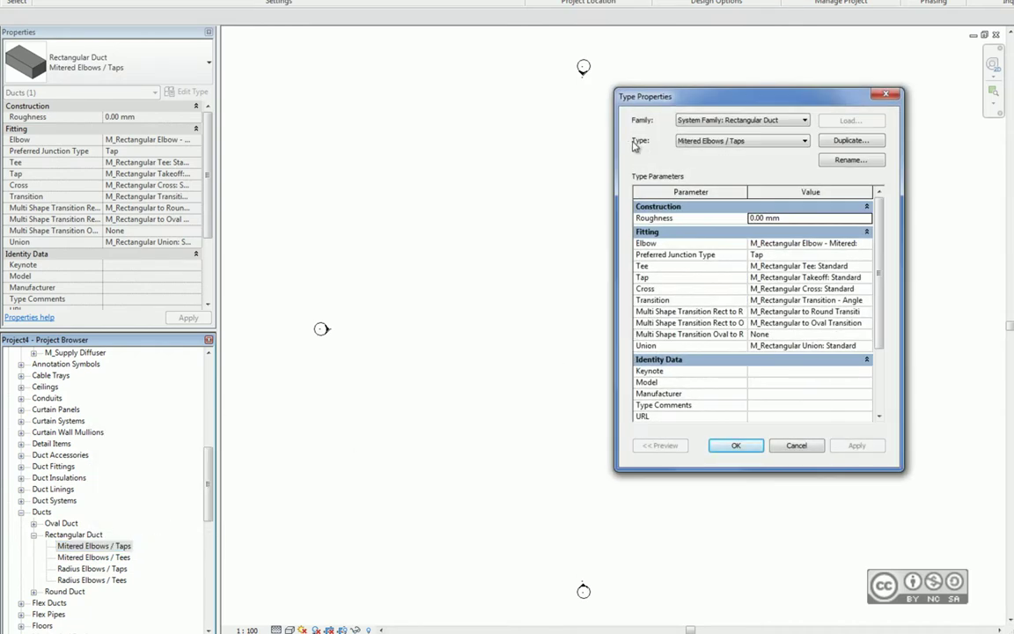
pyautogui.click(843, 144)
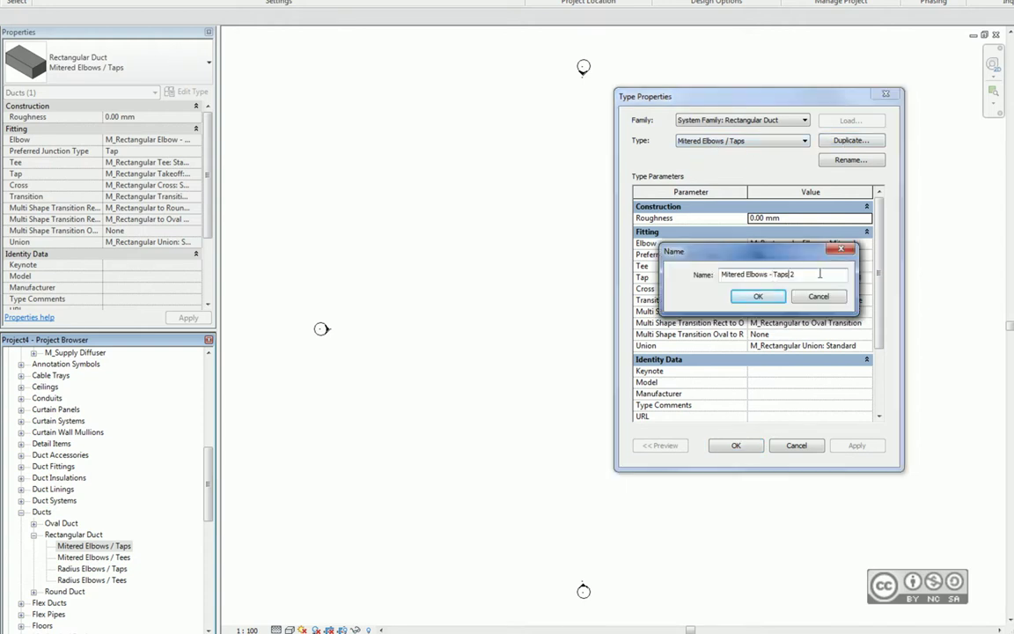
pyautogui.write('p')
pyautogui.press('BackSpace')
pyautogui.click(757, 296)
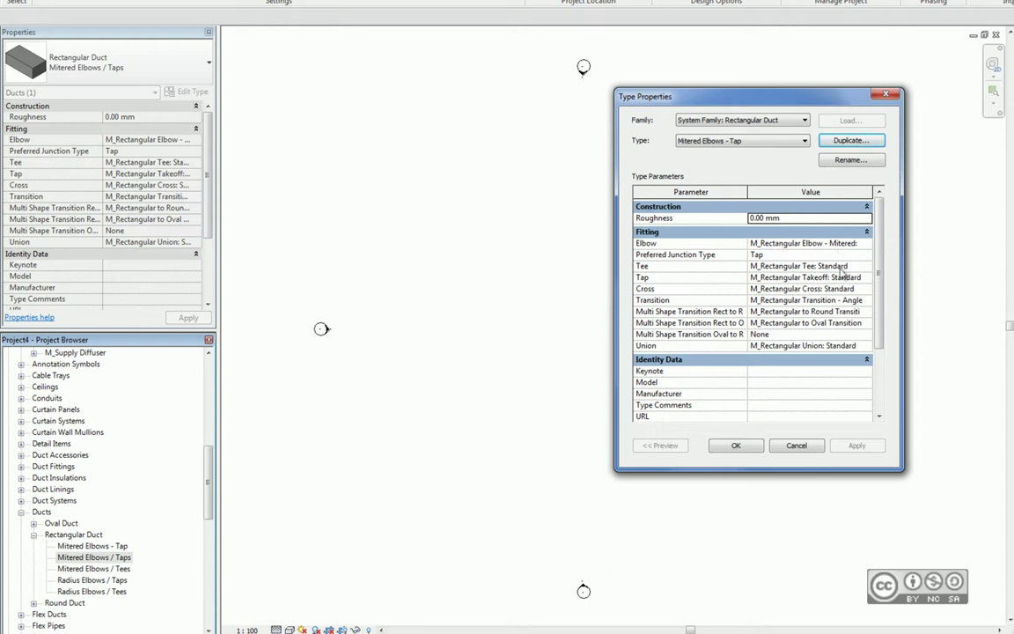
pyautogui.click(736, 445)
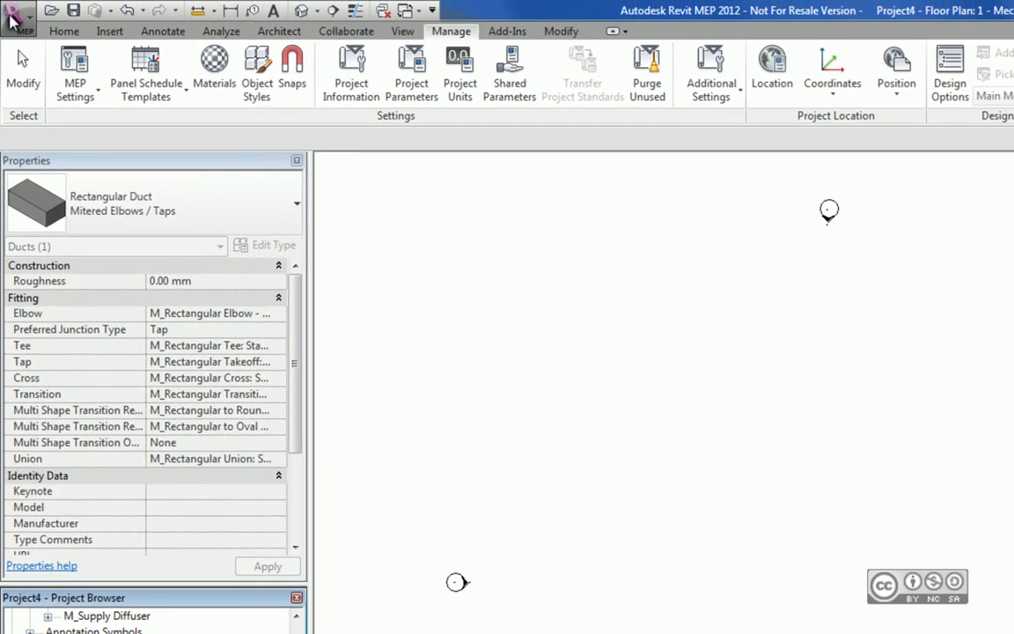
# Save the project as the template Minu_Mall_Projekt.rte on the Desktop
pyautogui.click(11, 18)
pyautogui.moveTo(64, 218)
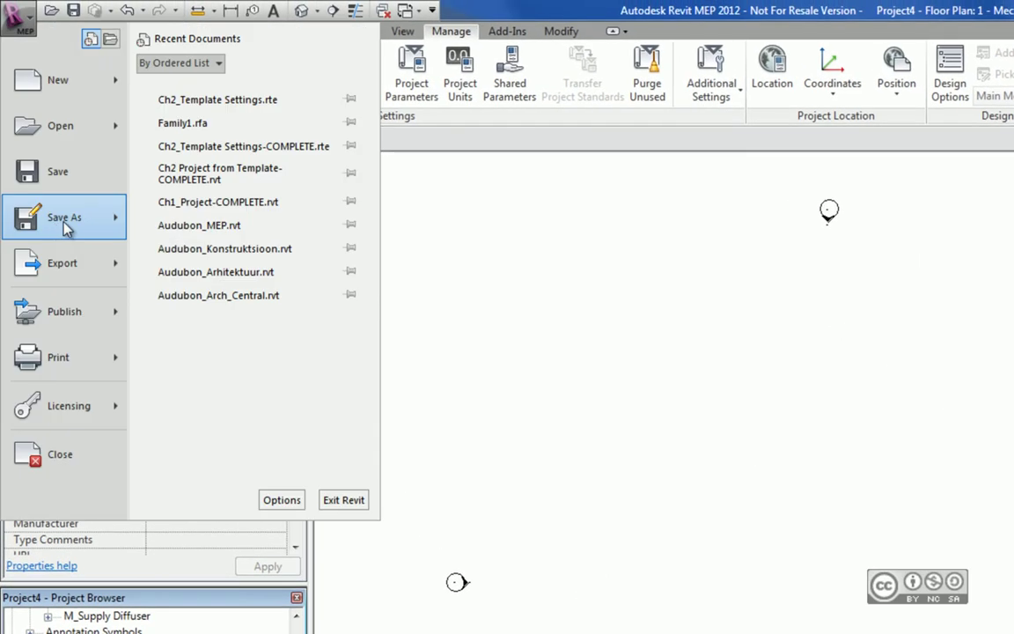
pyautogui.click(230, 219)
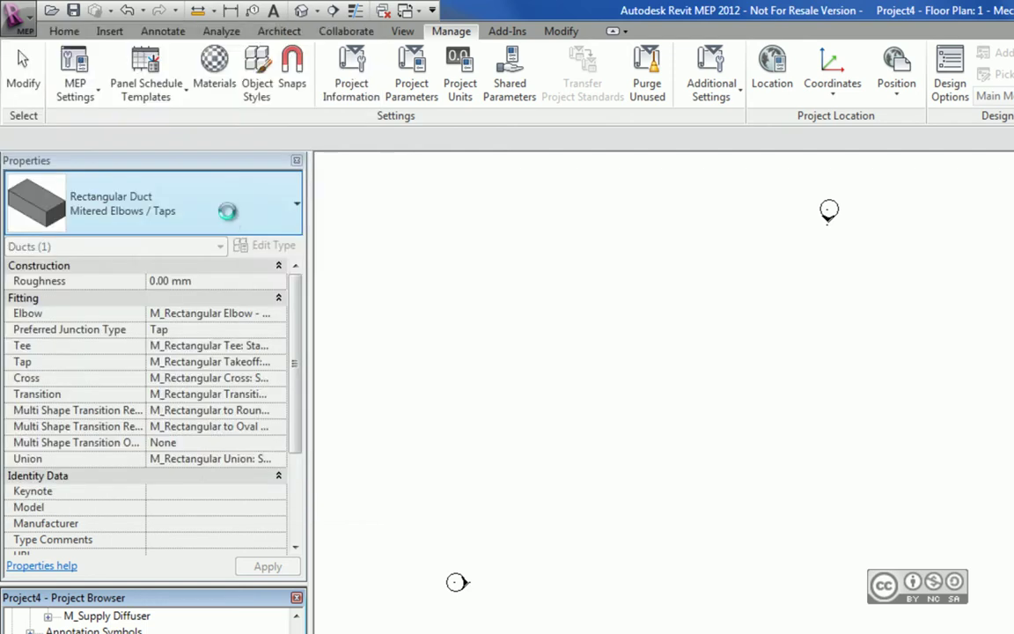
pyautogui.doubleClick(410, 528)
pyautogui.write('Minu_Ma')
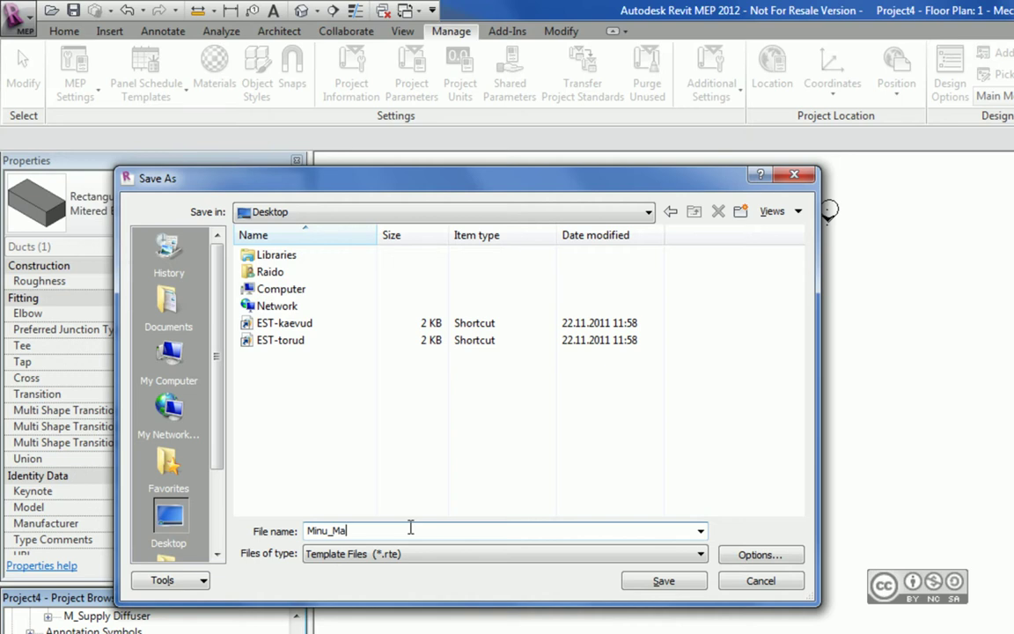
pyautogui.write('ll_Projekt')
pyautogui.click(664, 580)
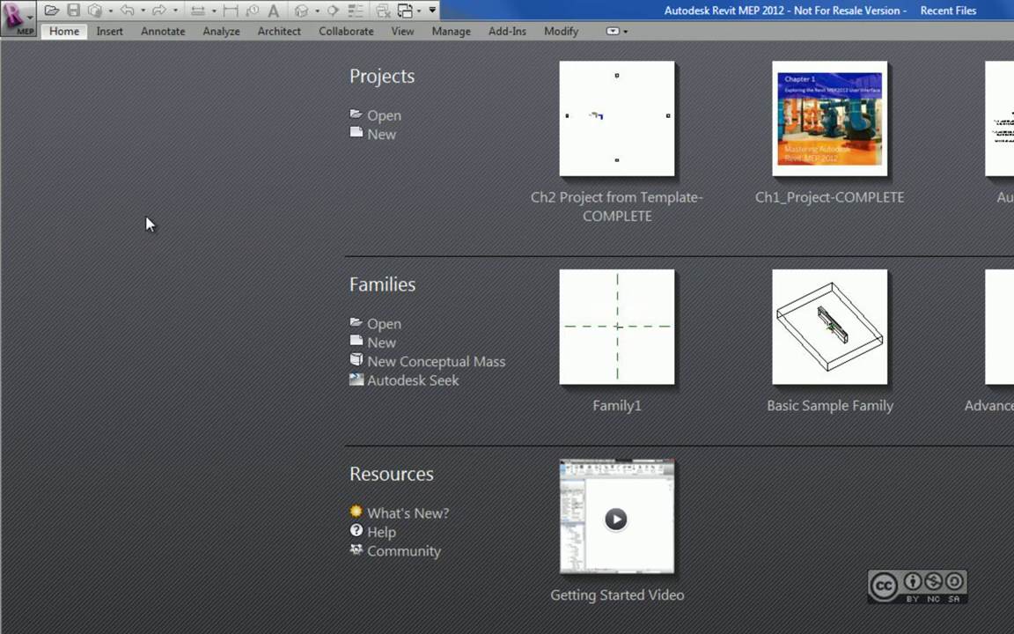
# Create a new project from Desktop\Minu_Mall_Projekt.rte and start drawing a 300 × 300 supply duct
pyautogui.click(16, 18)
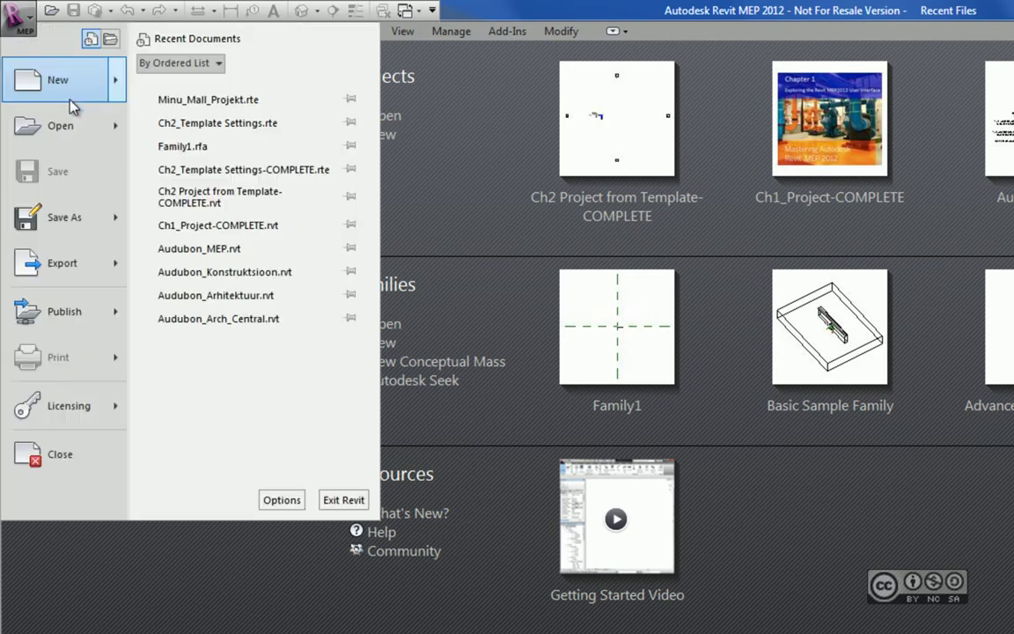
pyautogui.click(176, 84)
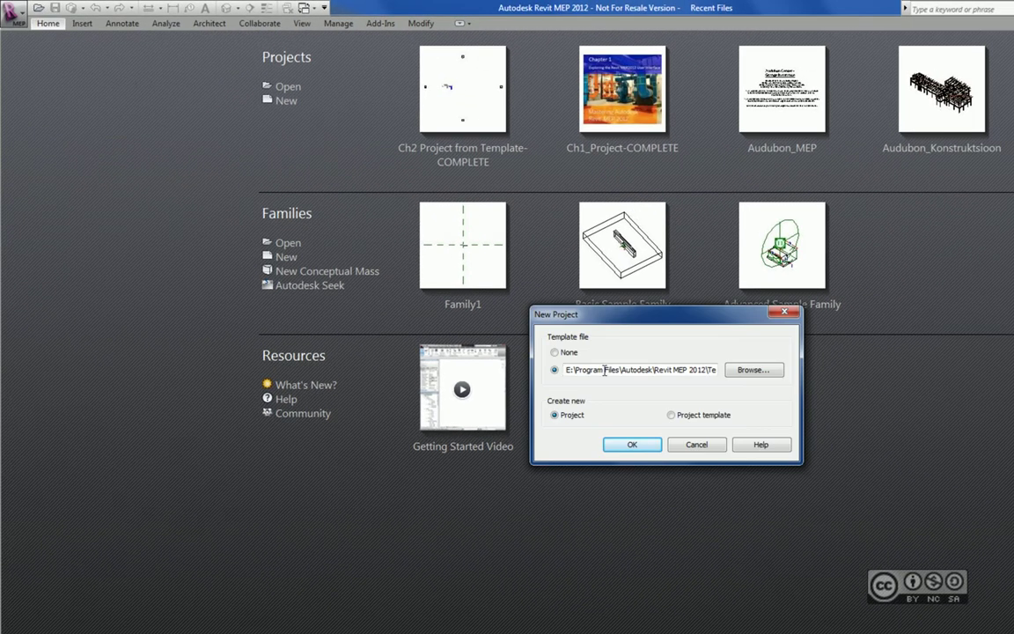
pyautogui.click(752, 369)
pyautogui.click(370, 541)
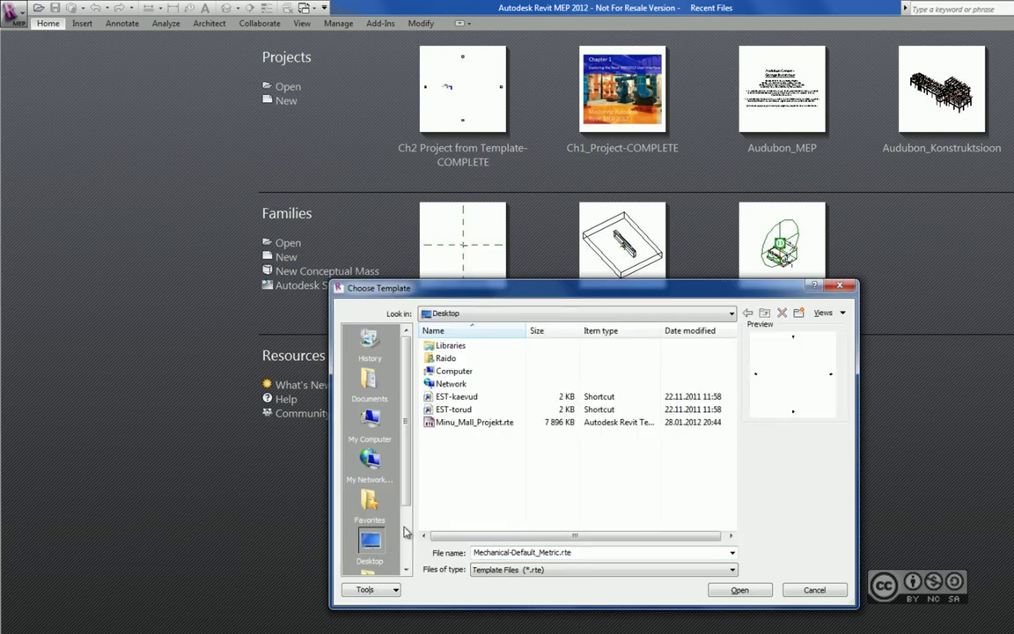
pyautogui.click(466, 423)
pyautogui.click(739, 590)
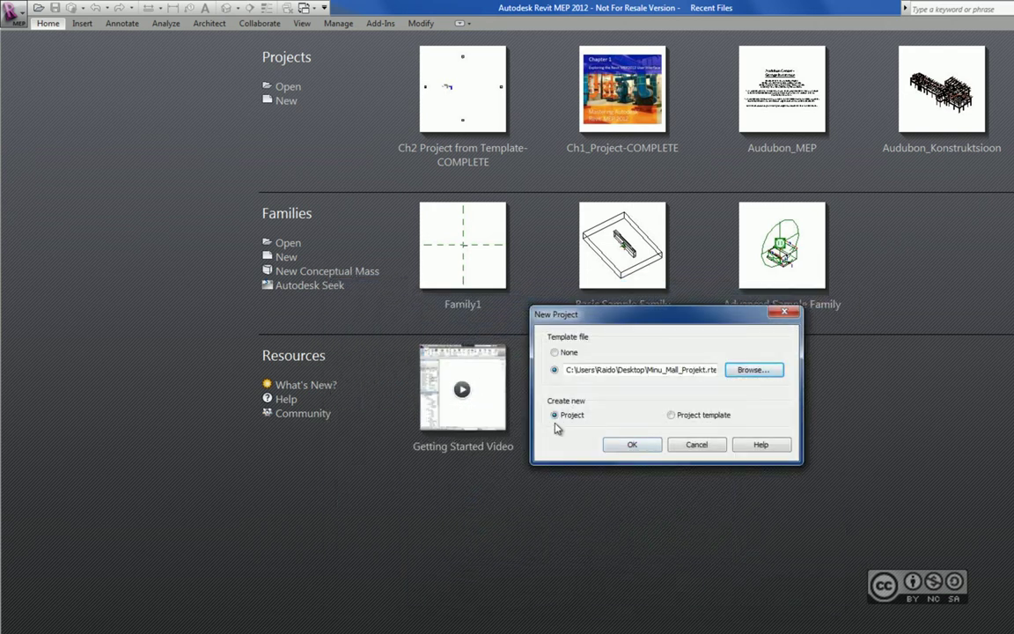
pyautogui.click(632, 447)
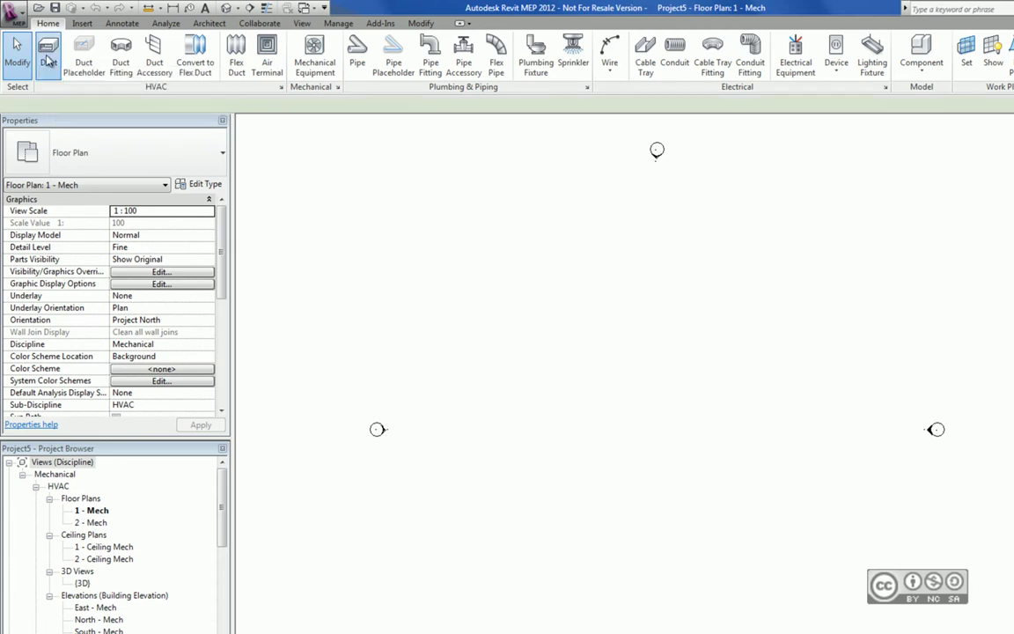
pyautogui.click(48, 53)
pyautogui.click(465, 387)
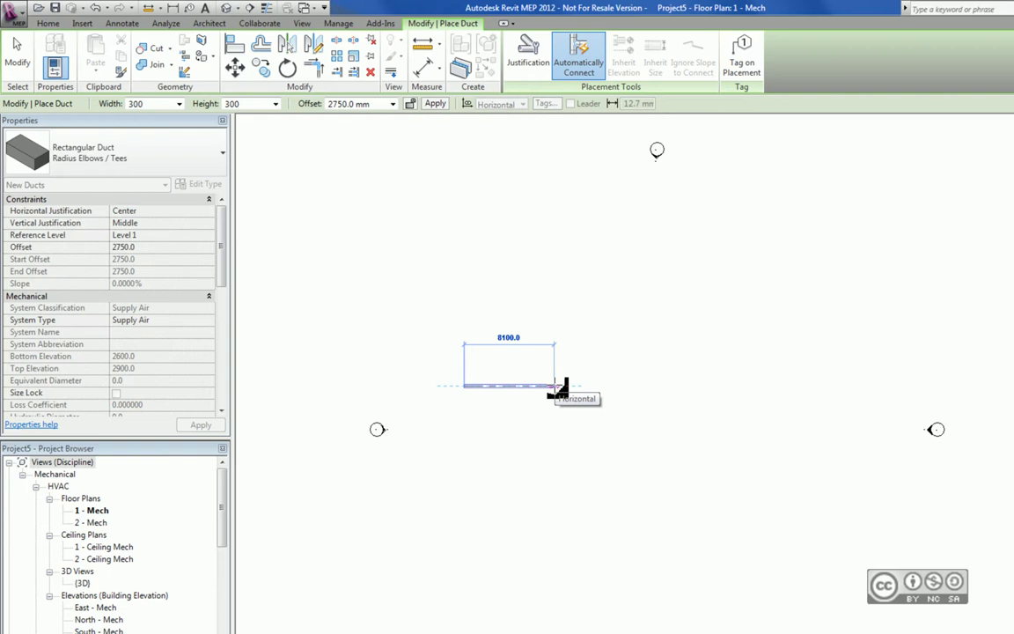
# Finish the duct as a horizontal run turning upward through a radius elbow
pyautogui.click(554, 386)
pyautogui.click(555, 331)
pyautogui.press('Escape')
pyautogui.press('Escape')
pyautogui.scroll(3, 539, 400)
pyautogui.scroll(1, 539, 401)
pyautogui.scroll(1, 524, 396)
pyautogui.moveTo(516, 251); pyautogui.dragTo(563, 310, button='middle')
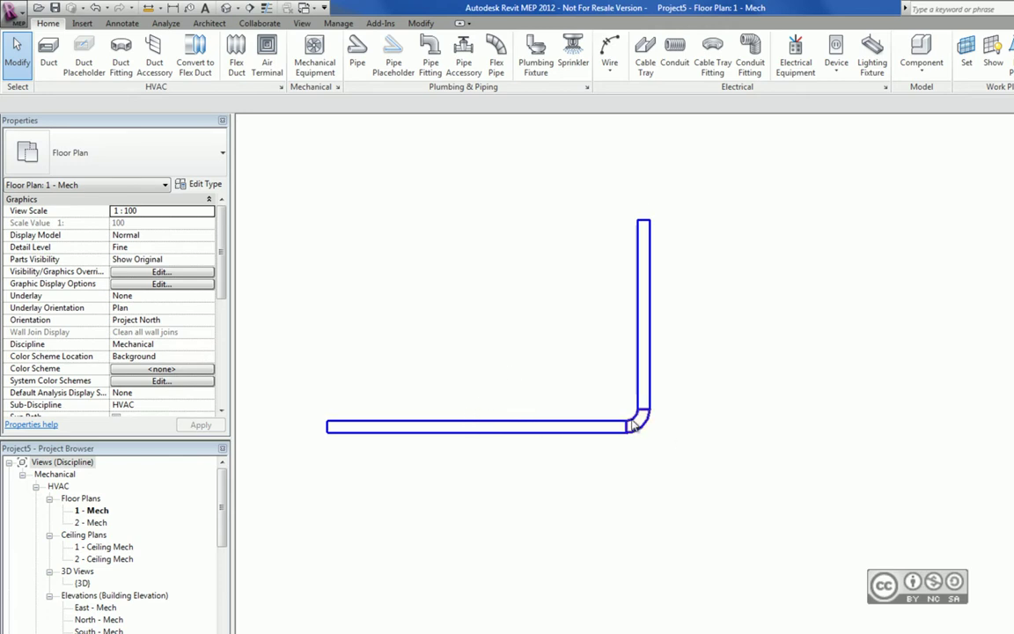
pyautogui.scroll(-2, 685, 445)
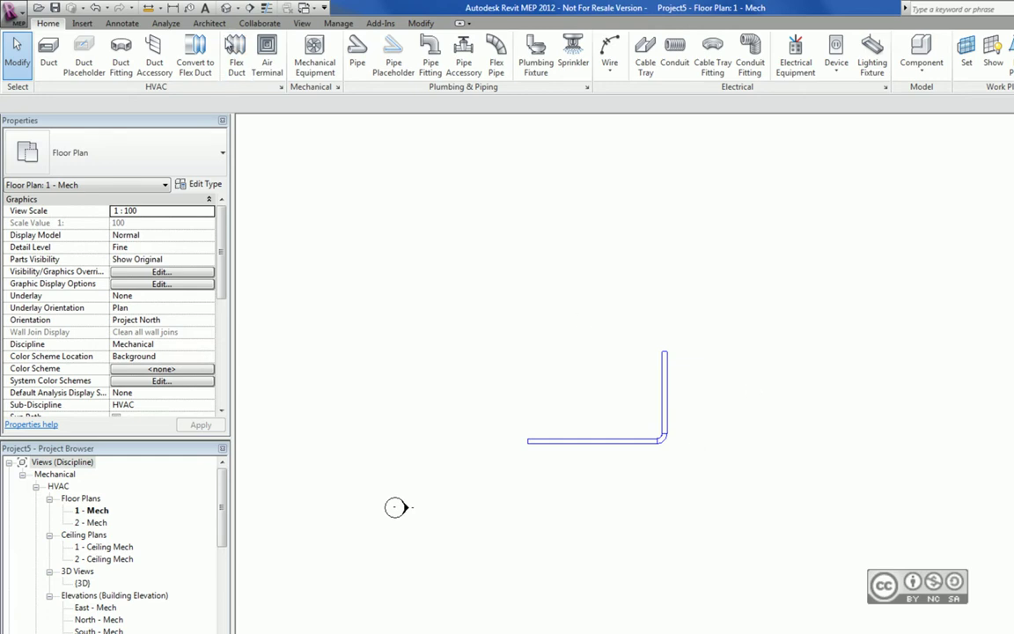
pyautogui.click(208, 25)
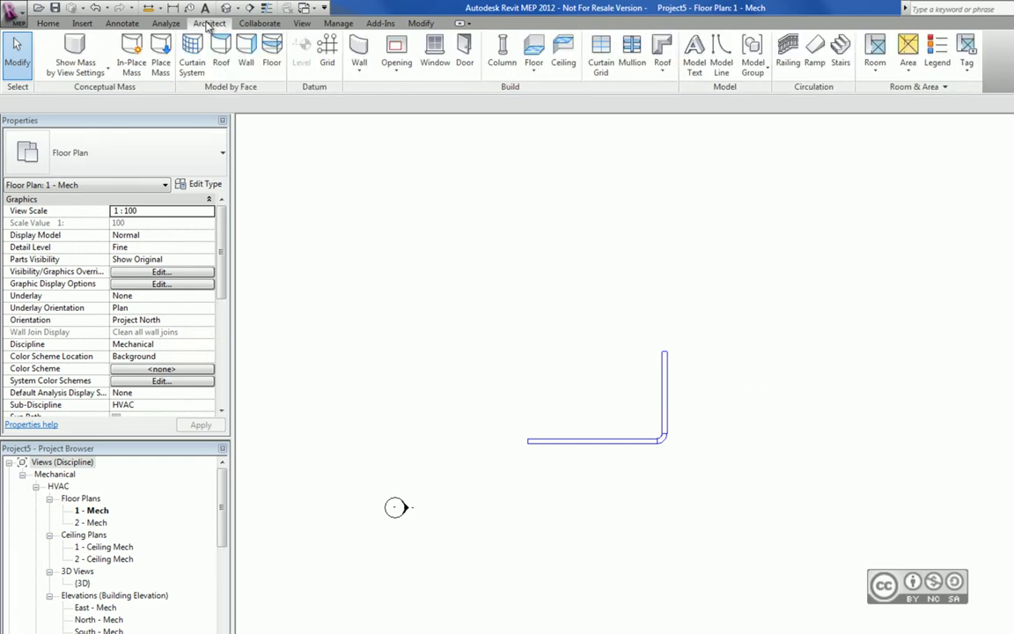
# Start the Grid tool to place grid lines
pyautogui.click(326, 53)
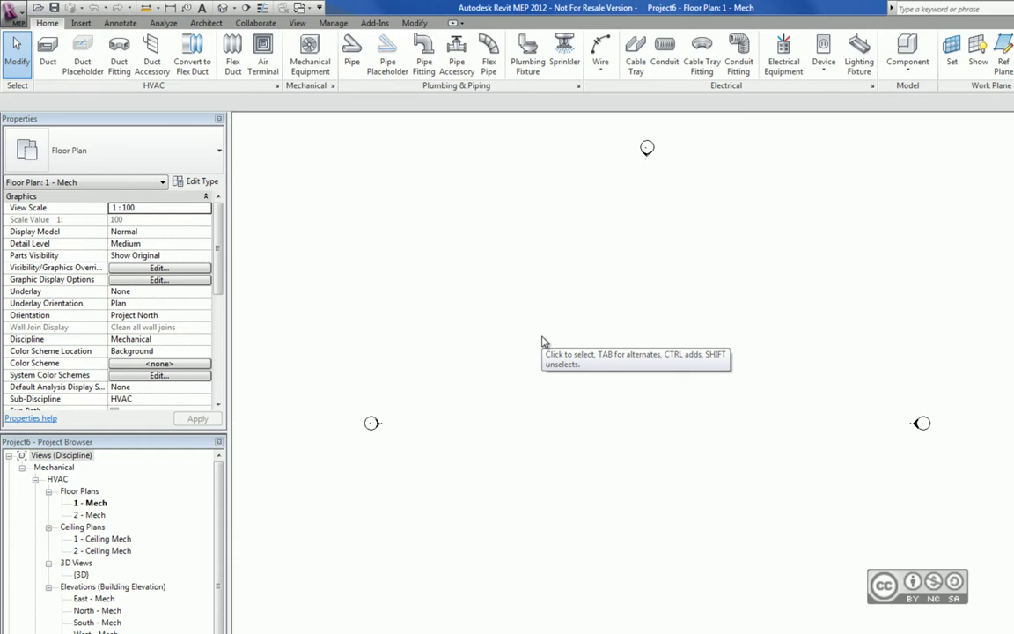
# Open Mechanical Settings from the Manage tab's MEP Settings list
pyautogui.click(334, 24)
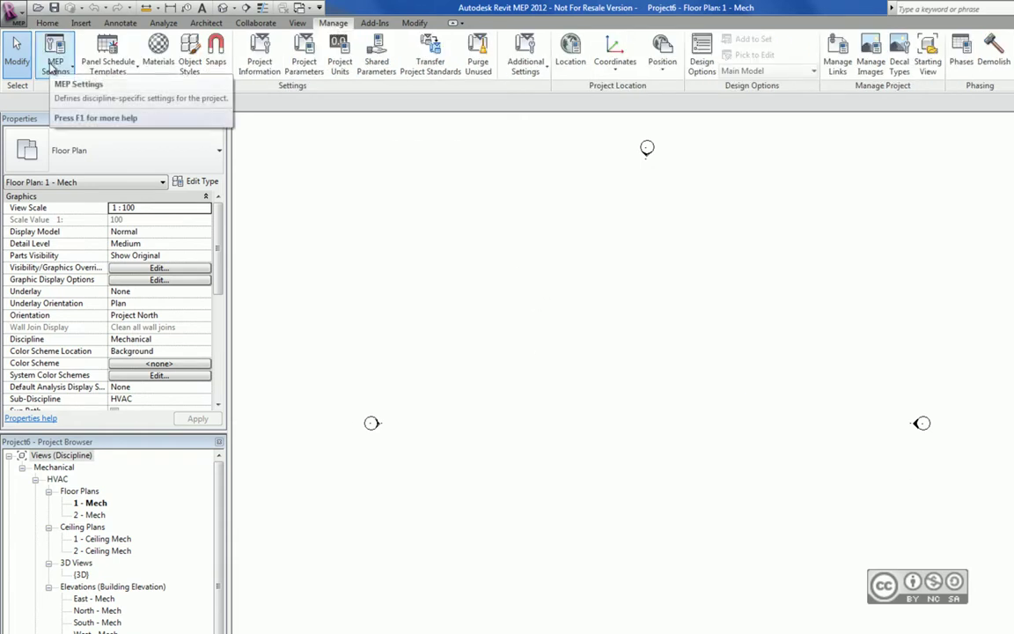
pyautogui.click(51, 69)
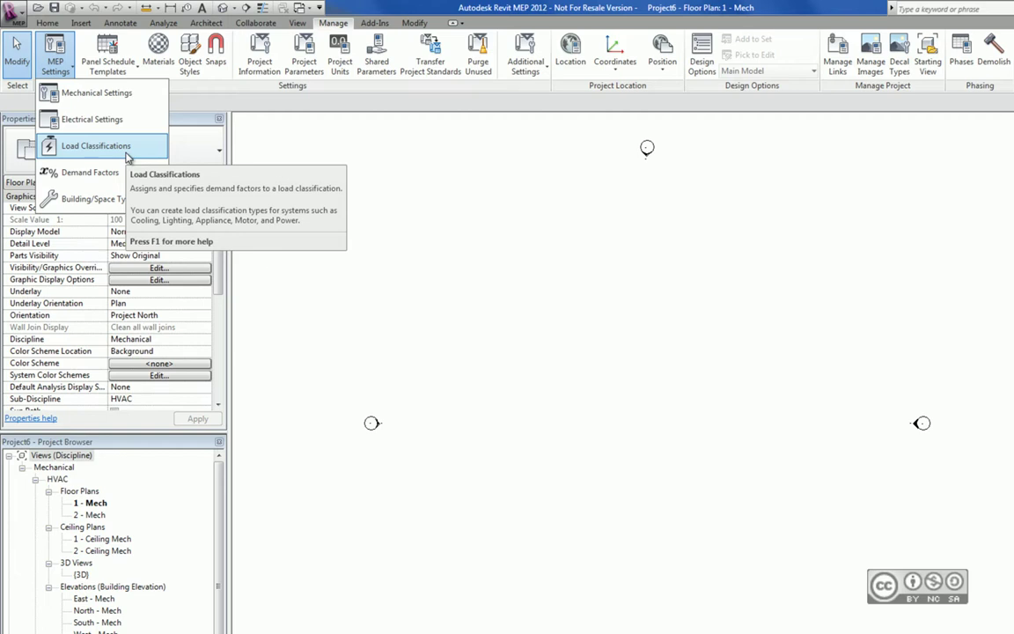
pyautogui.click(97, 92)
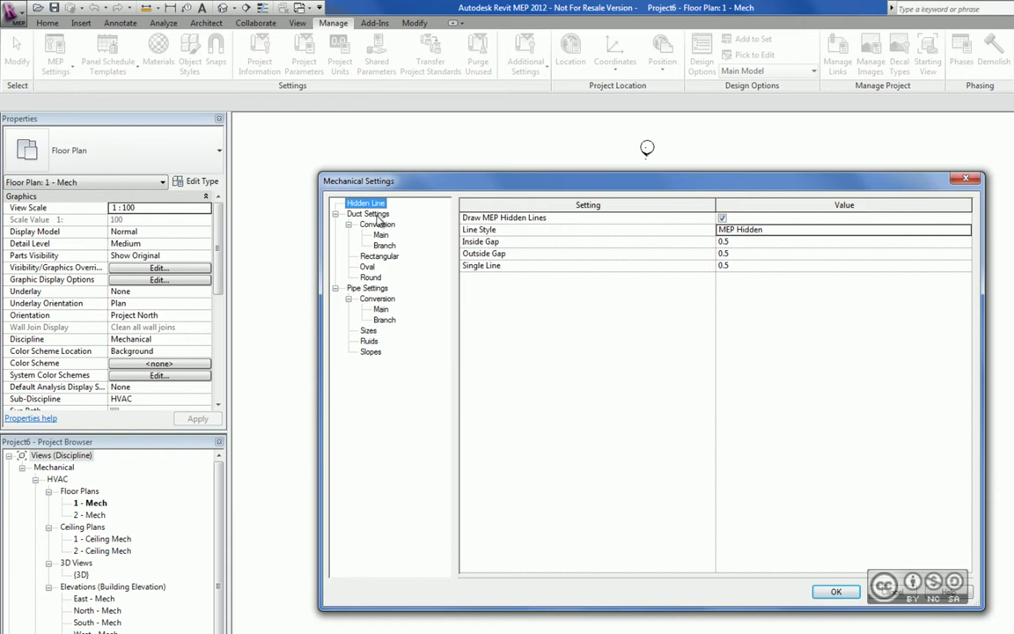
# Review the duct settings, rectangular duct sizes, pipe settings and pipe slopes (0–4%)
pyautogui.click(375, 214)
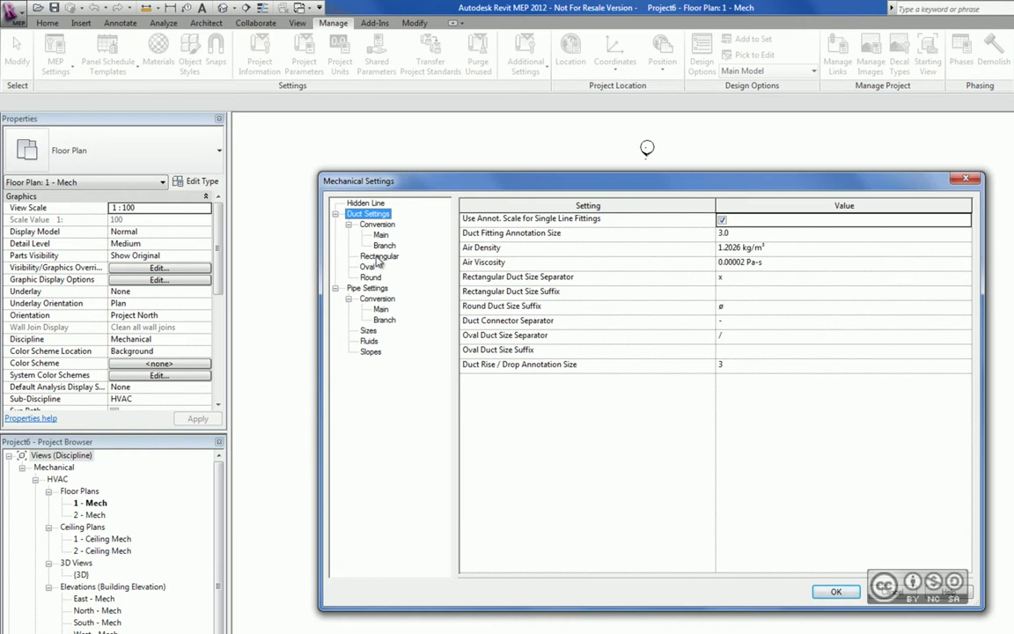
pyautogui.click(381, 257)
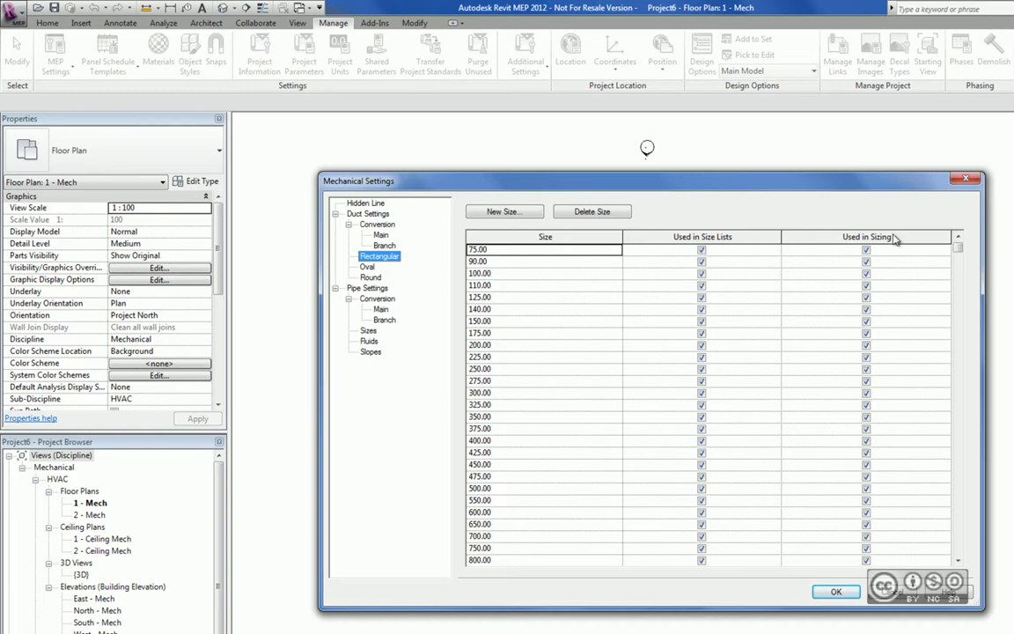
pyautogui.click(363, 290)
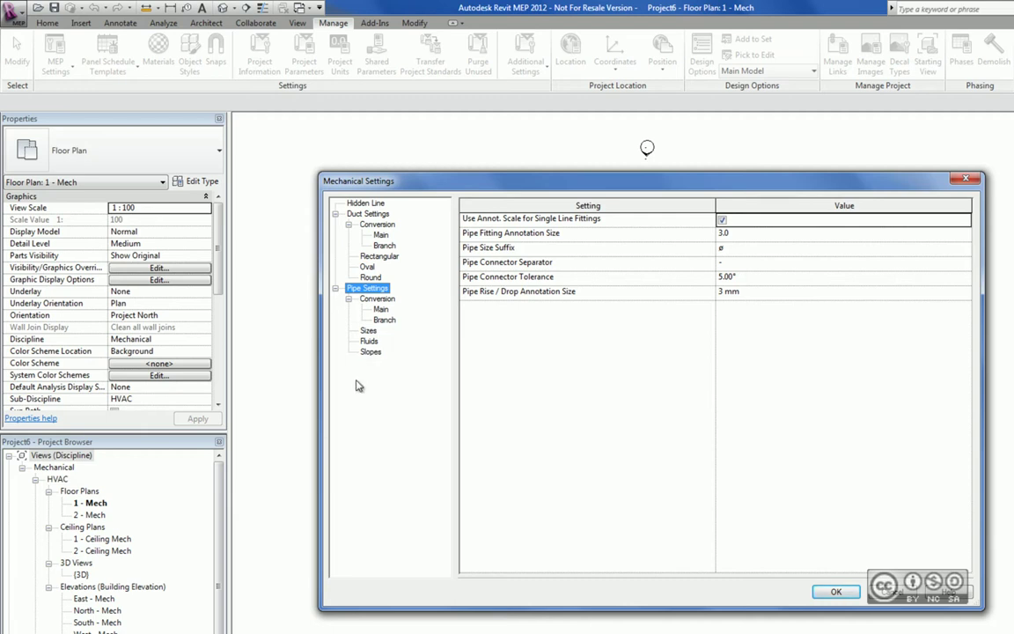
pyautogui.click(369, 352)
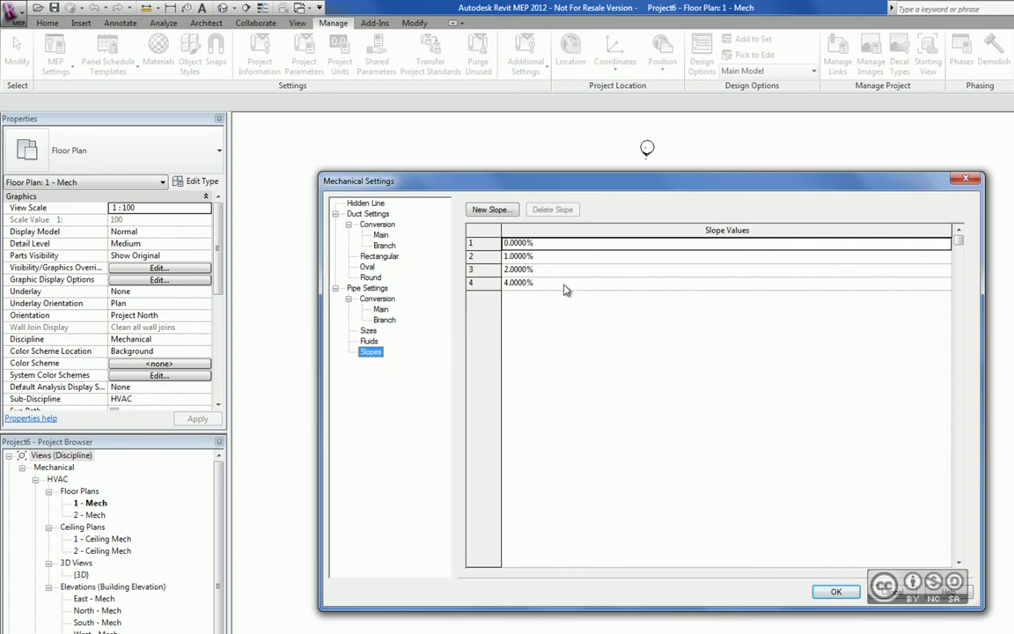
# Close Mechanical Settings, then review and close the Electrical Settings' distribution systems
pyautogui.click(60, 75)
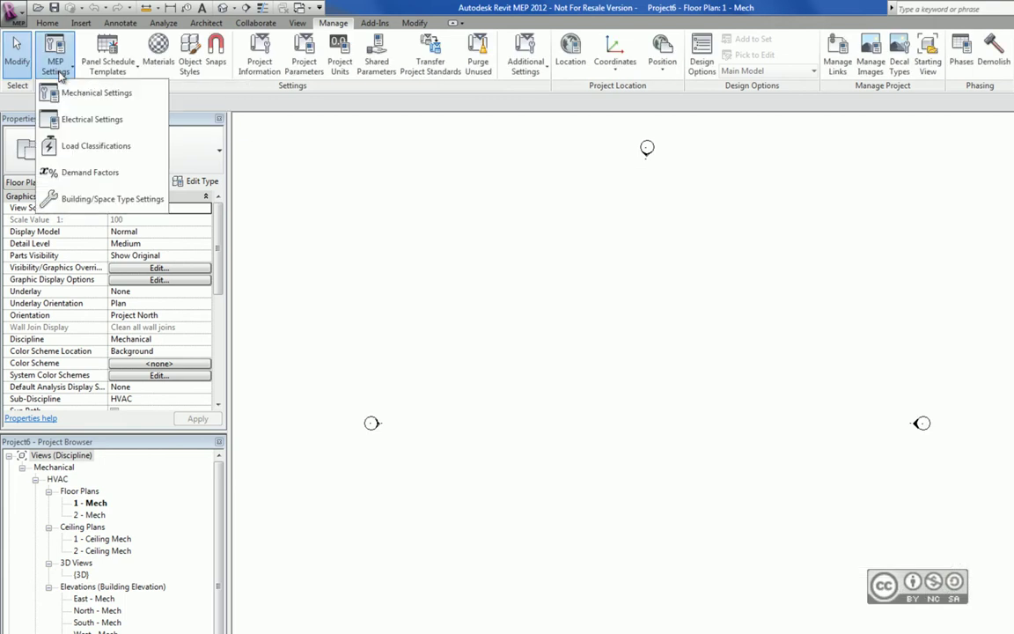
pyautogui.click(100, 123)
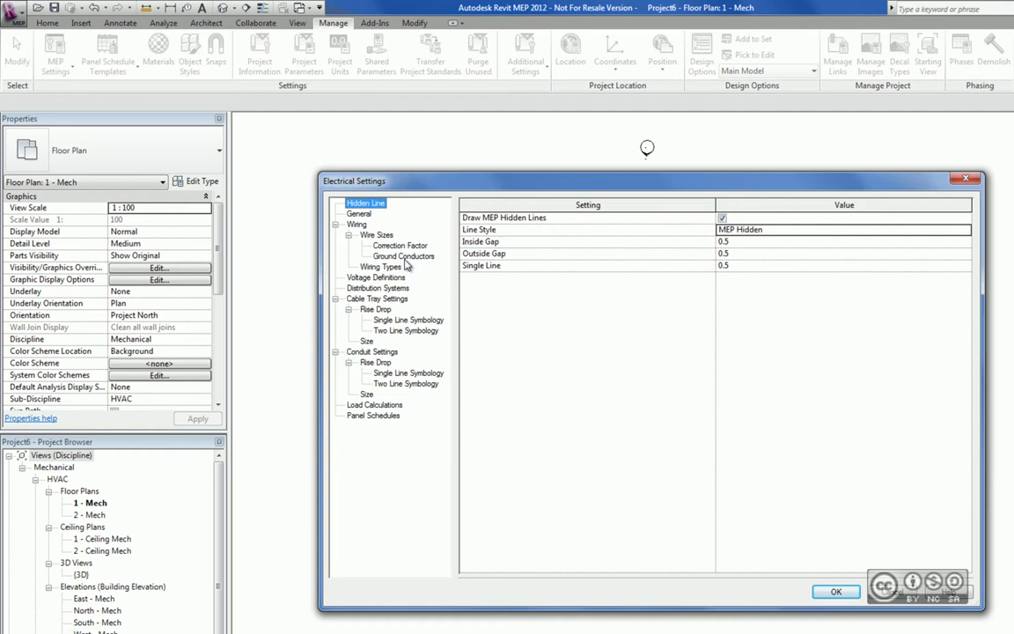
pyautogui.click(359, 289)
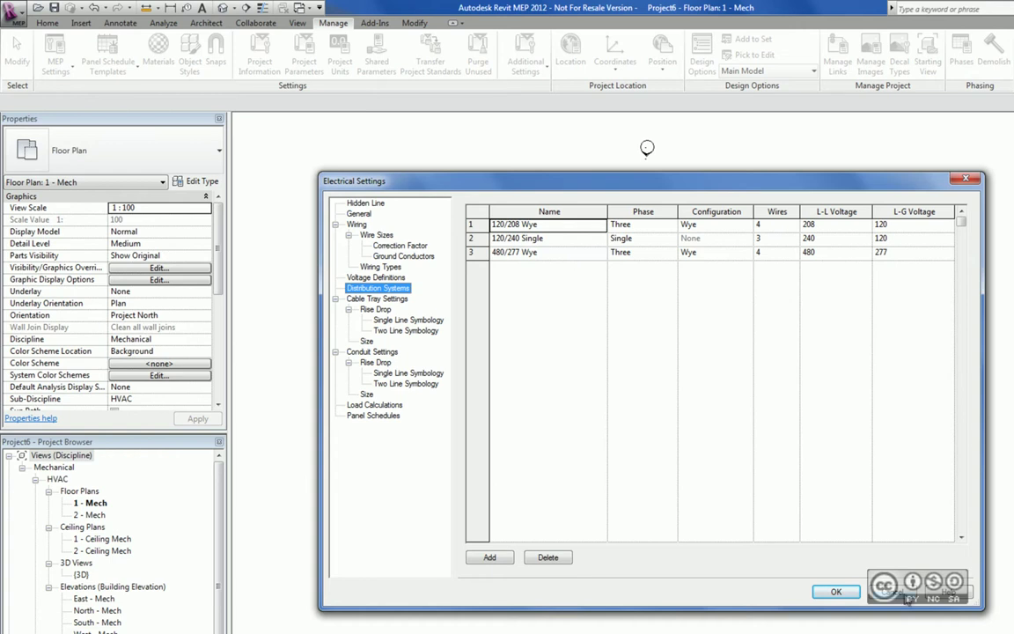
pyautogui.click(836, 591)
pyautogui.click(62, 69)
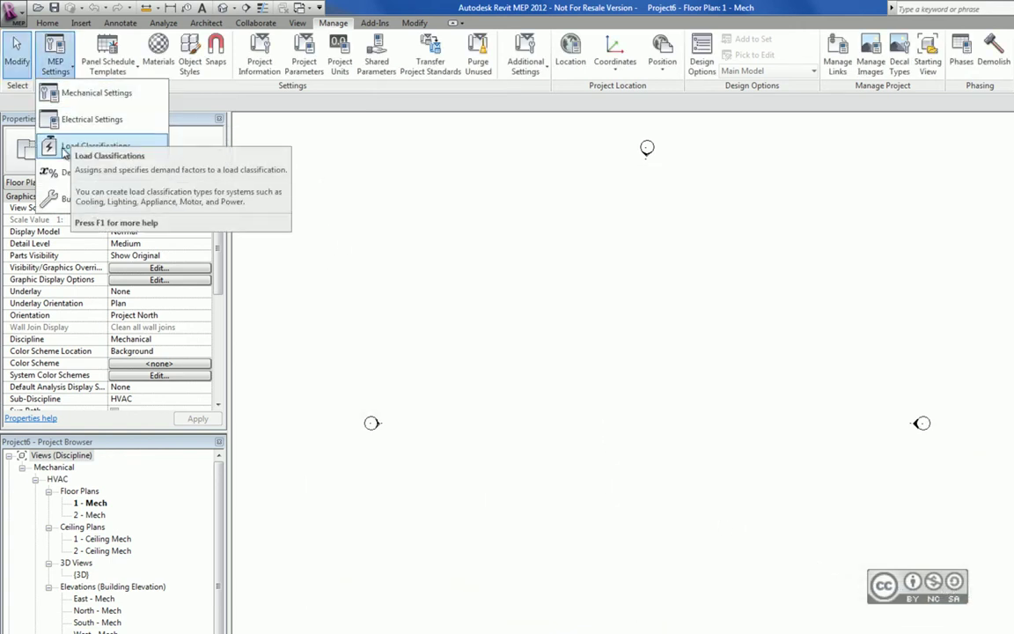
# Review the Load Classifications and then the Demand Factors settings
pyautogui.click(99, 149)
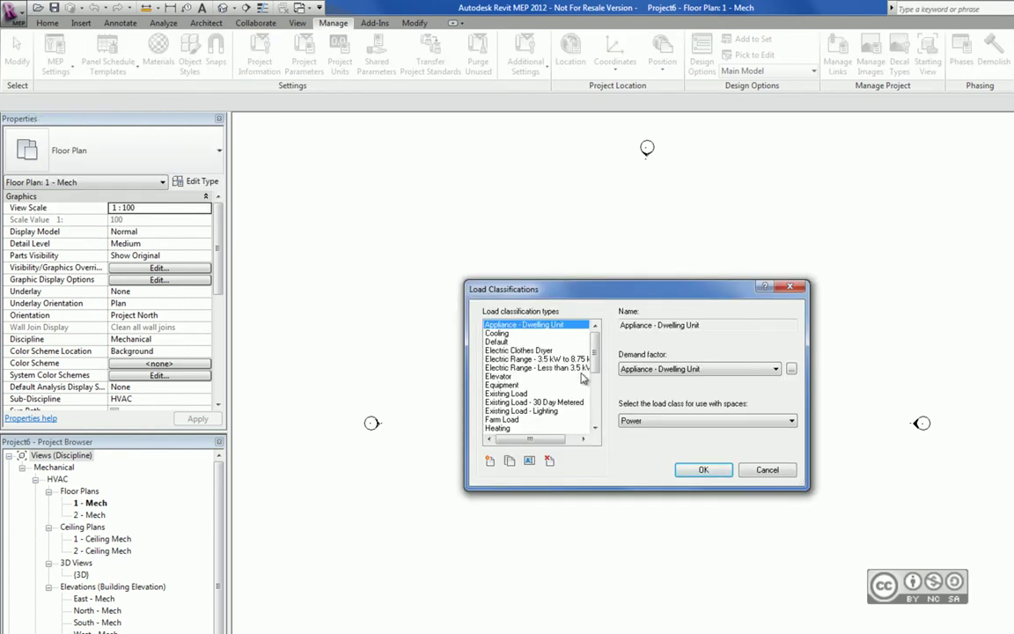
pyautogui.click(86, 173)
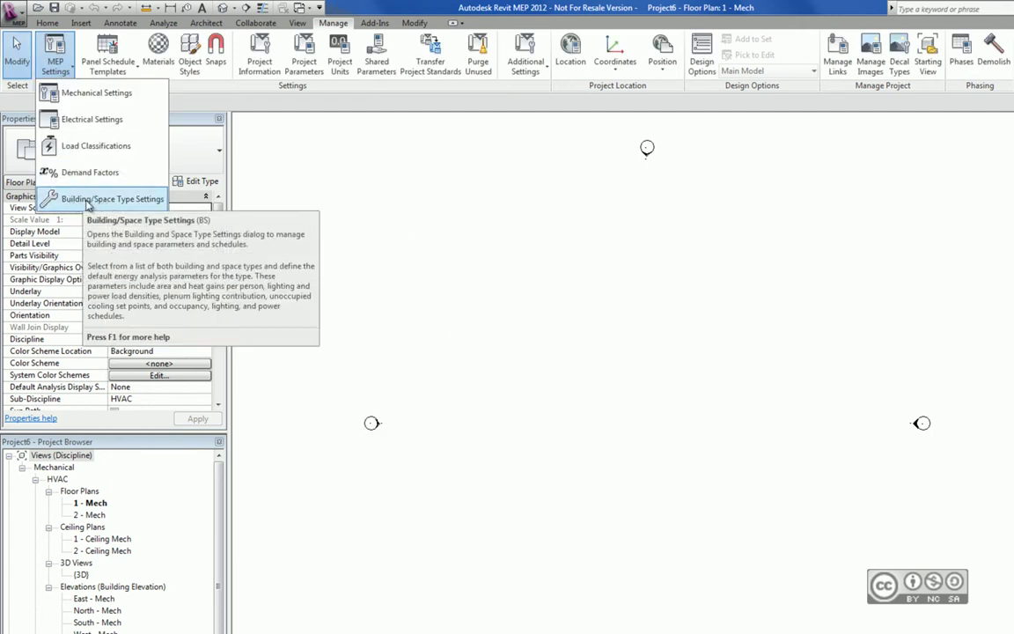
# Open the Building/Space Type Settings to review them
pyautogui.click(87, 202)
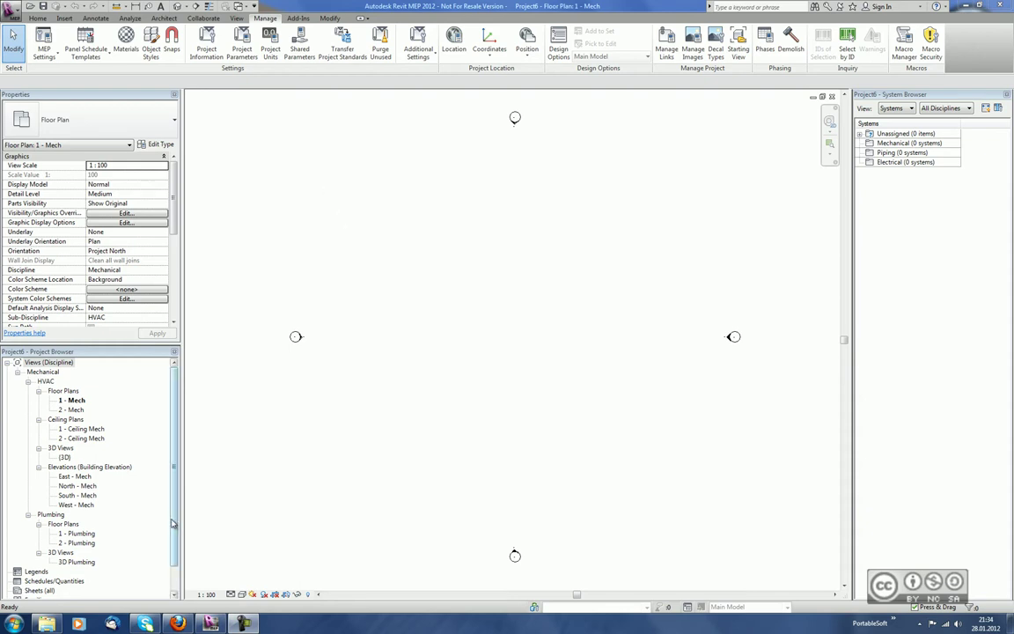
# Scroll the Project Browser down and select the Sheets (all) group
pyautogui.scroll(-2, 179, 550)
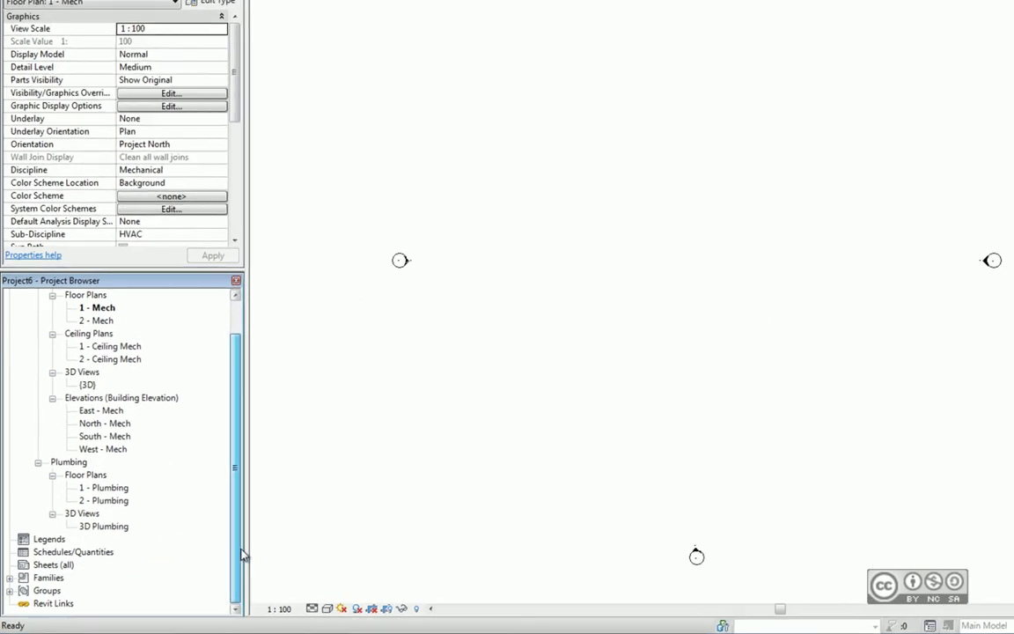
pyautogui.click(243, 555)
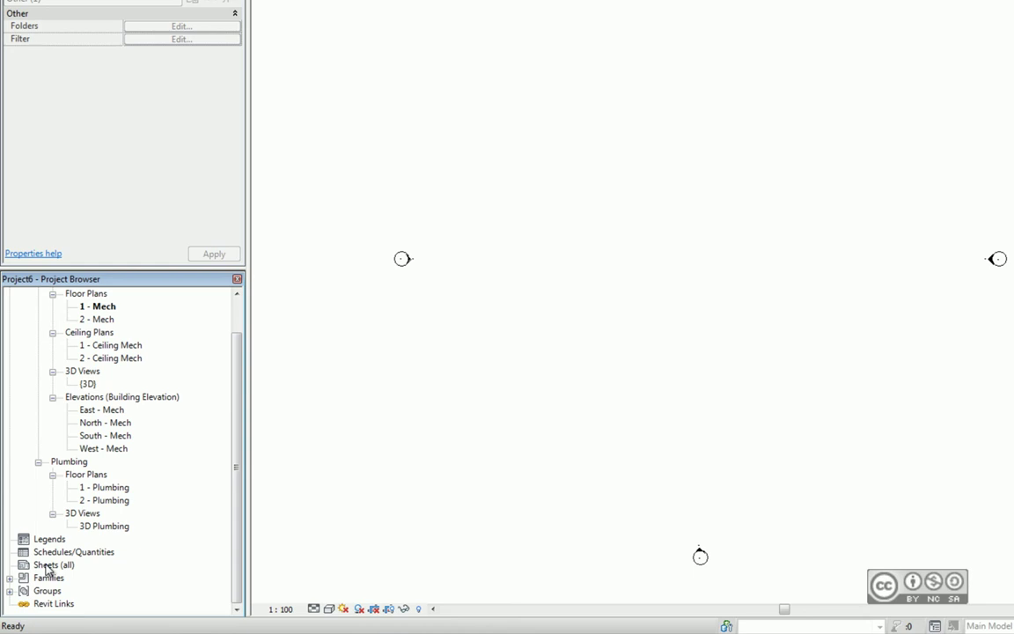
# Create new sheet A101 from Sheets (all) using the A1 metric titleblock
pyautogui.rightClick(46, 567)
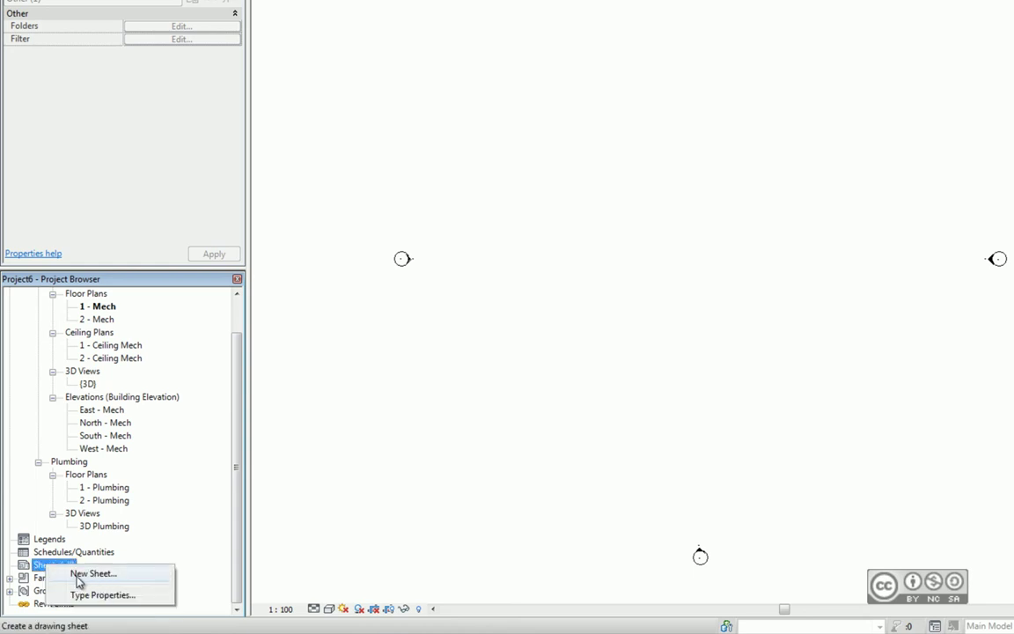
pyautogui.click(78, 579)
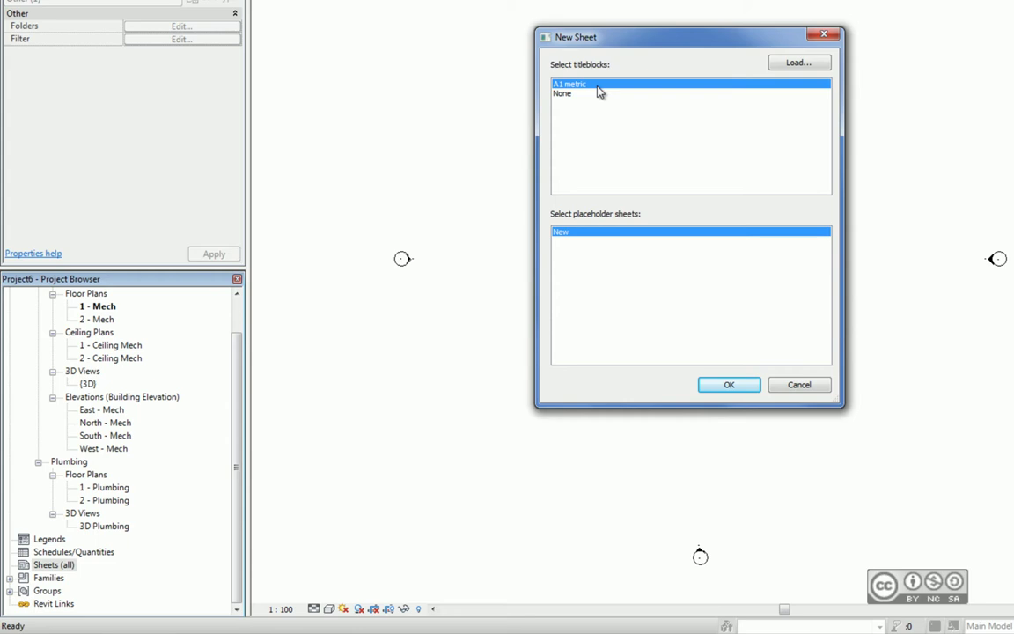
pyautogui.click(731, 385)
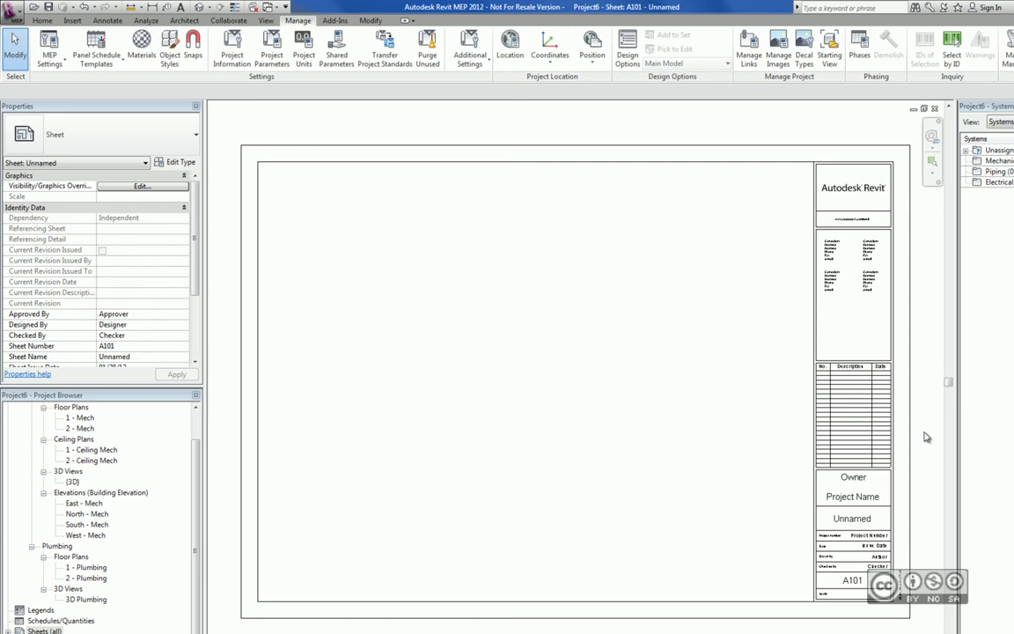
# Select the sheets entry so Properties shows the Browser - Sheets organisation
pyautogui.moveTo(199, 536); pyautogui.dragTo(198, 502)
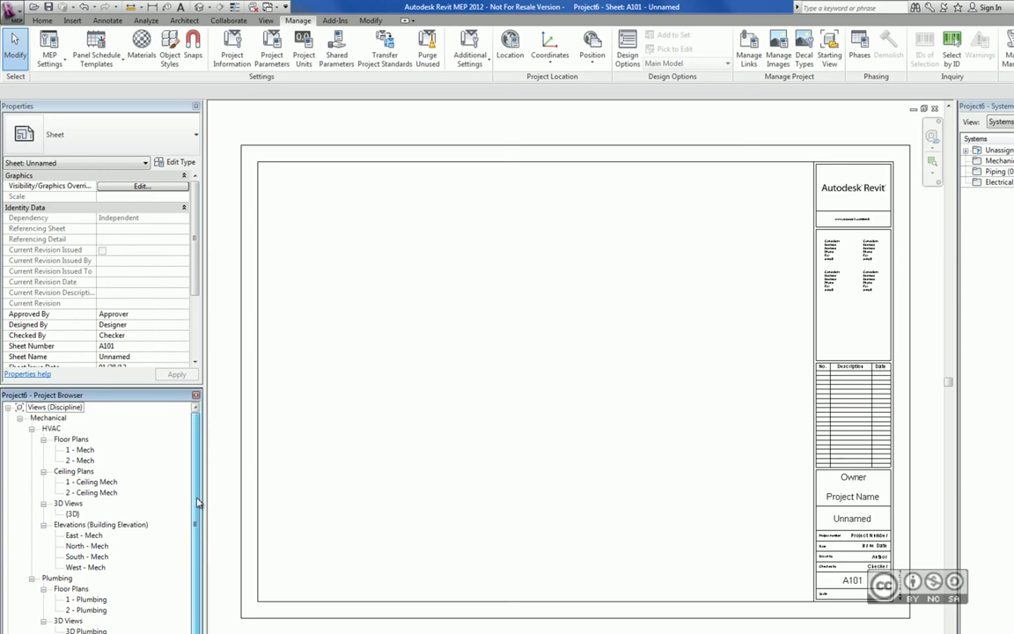
pyautogui.click(79, 409)
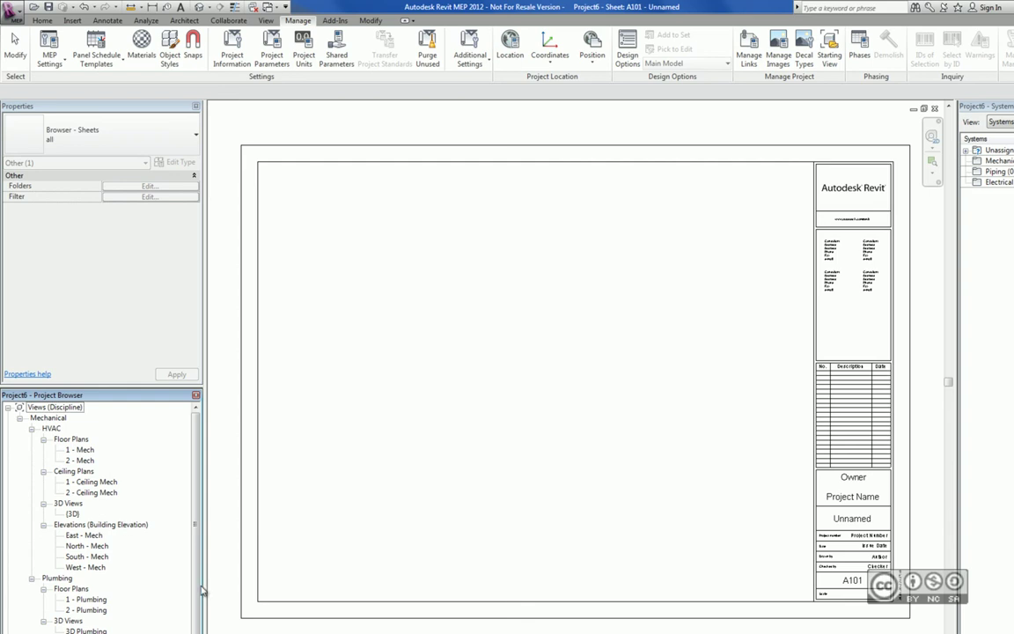
pyautogui.moveTo(197, 596); pyautogui.dragTo(197, 629)
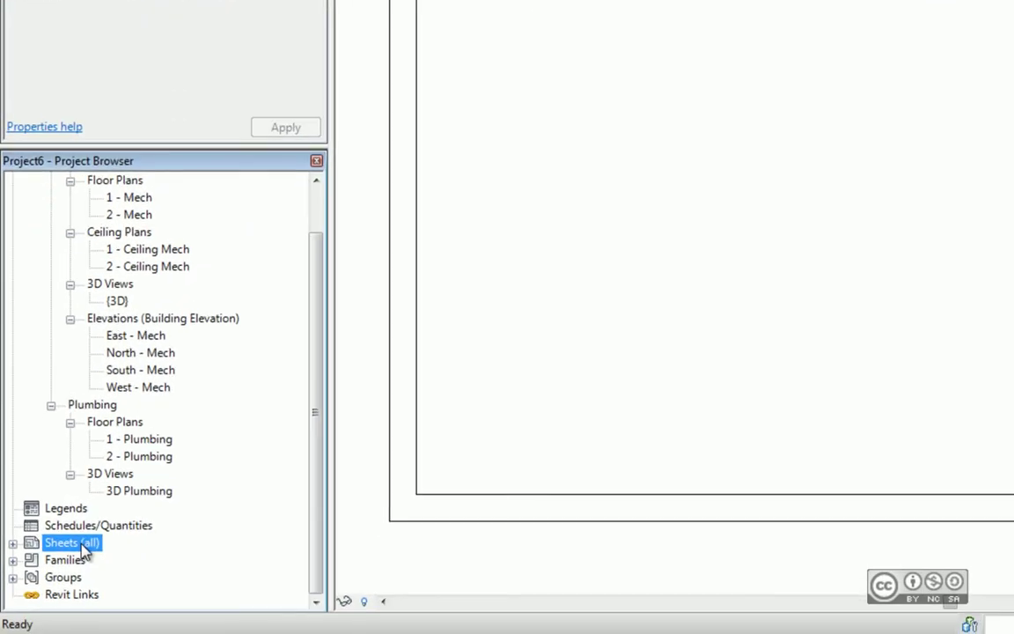
# Duplicate the Drawn By sheet browser type as 'Tellija 1'
pyautogui.rightClick(63, 545)
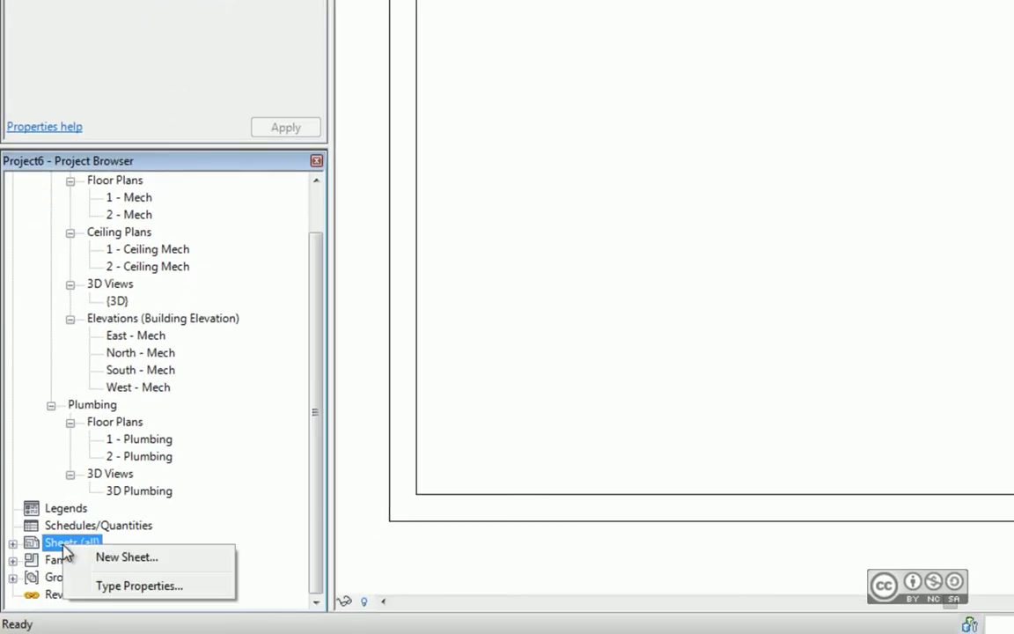
pyautogui.click(96, 591)
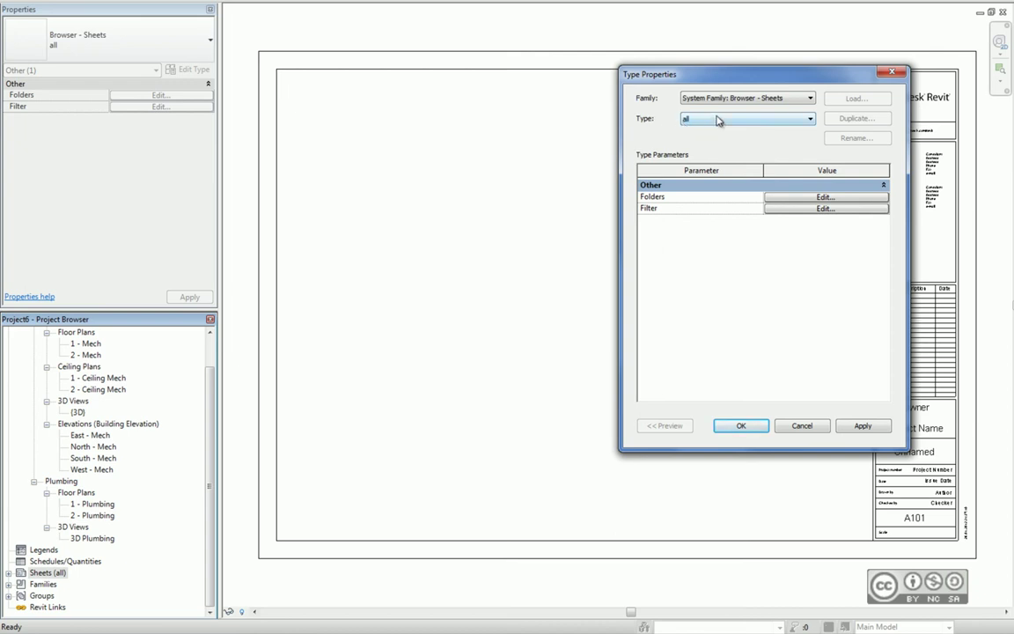
pyautogui.click(690, 118)
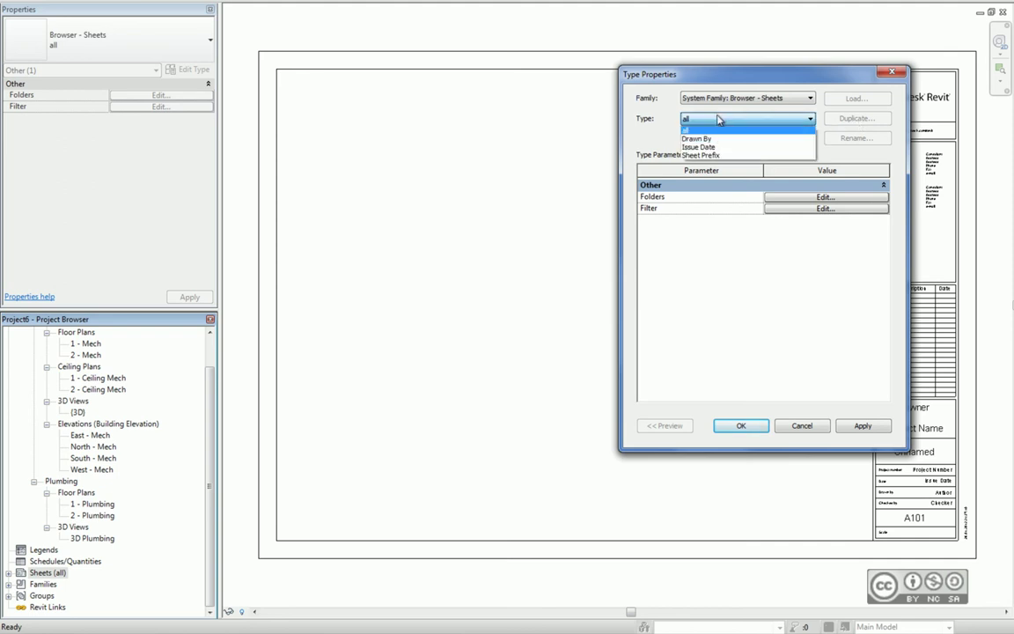
pyautogui.click(700, 139)
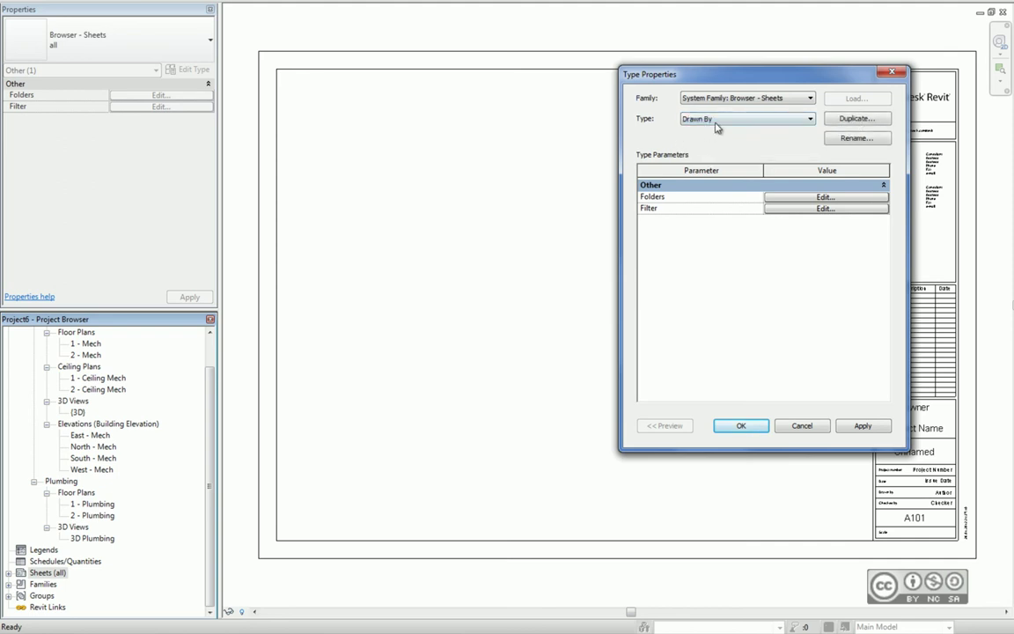
pyautogui.click(858, 118)
pyautogui.write('Tellija 1')
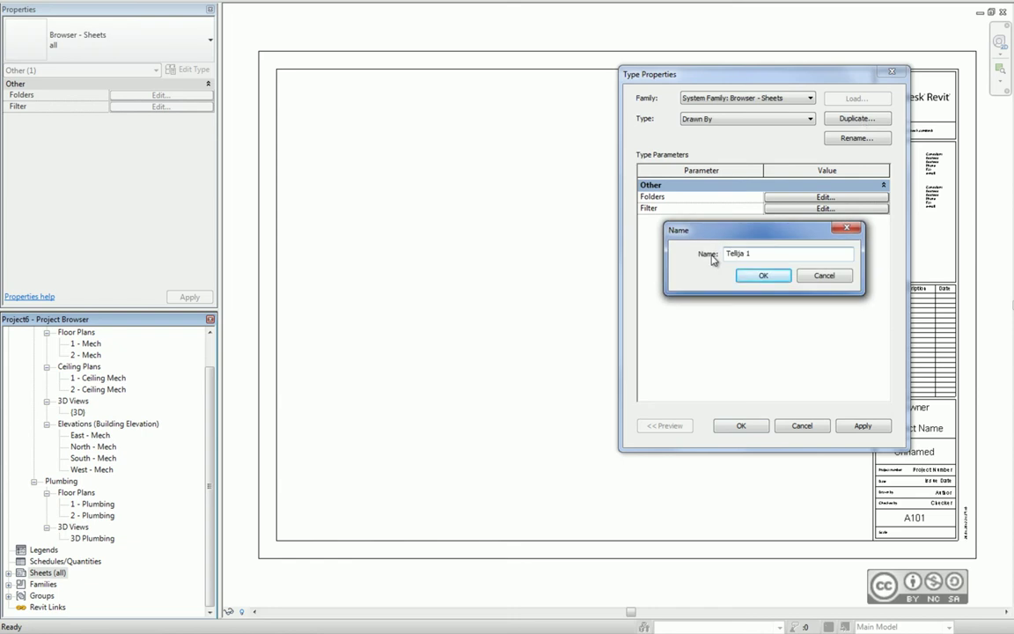
pyautogui.click(767, 274)
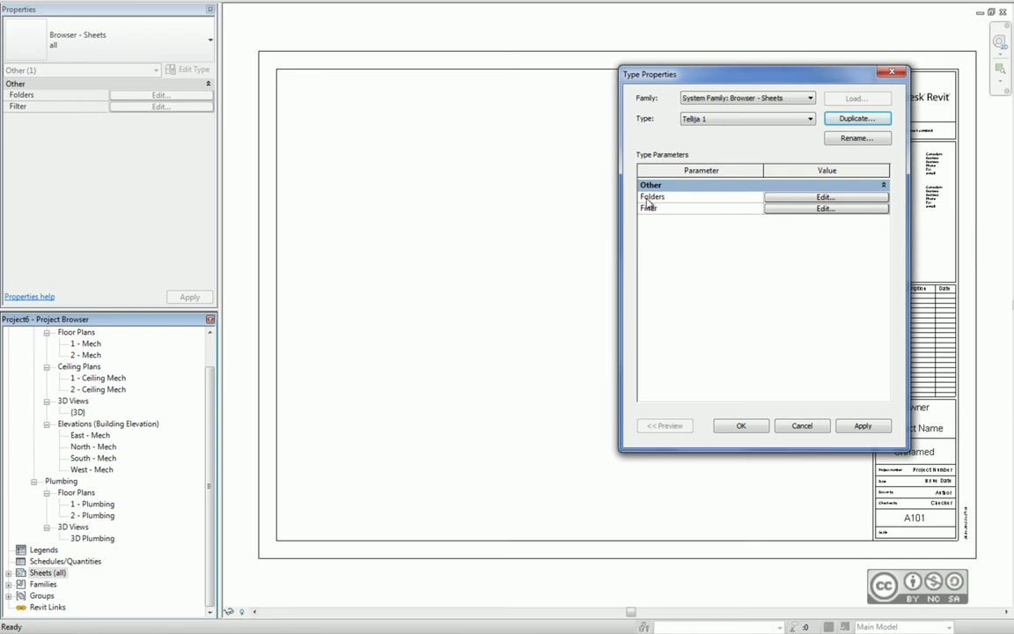
# Set Tellija 1 folders to group by Drawn By, then Sheet Name
pyautogui.click(798, 198)
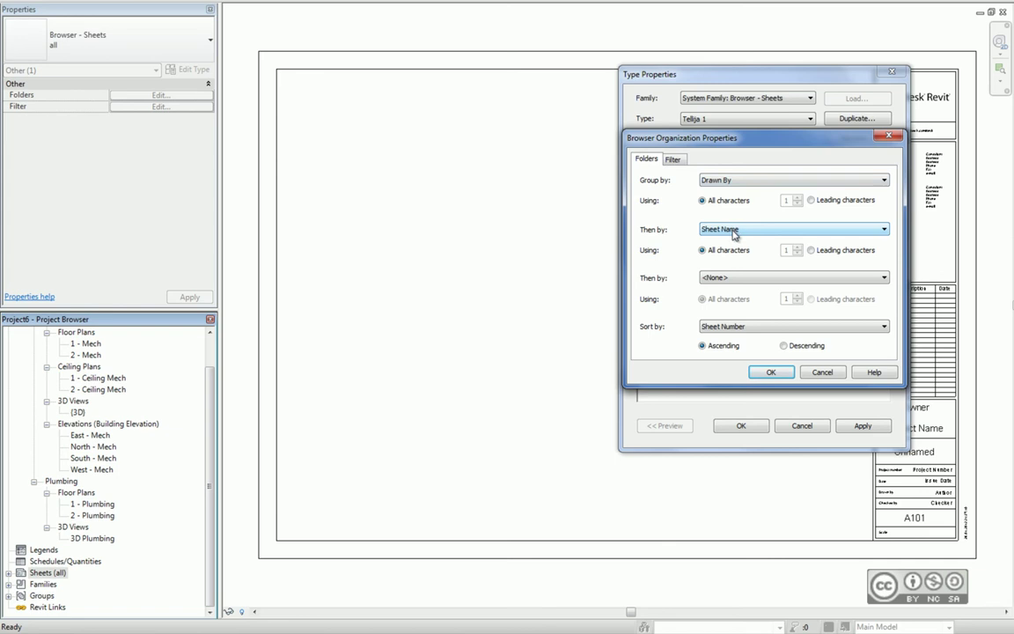
pyautogui.click(727, 181)
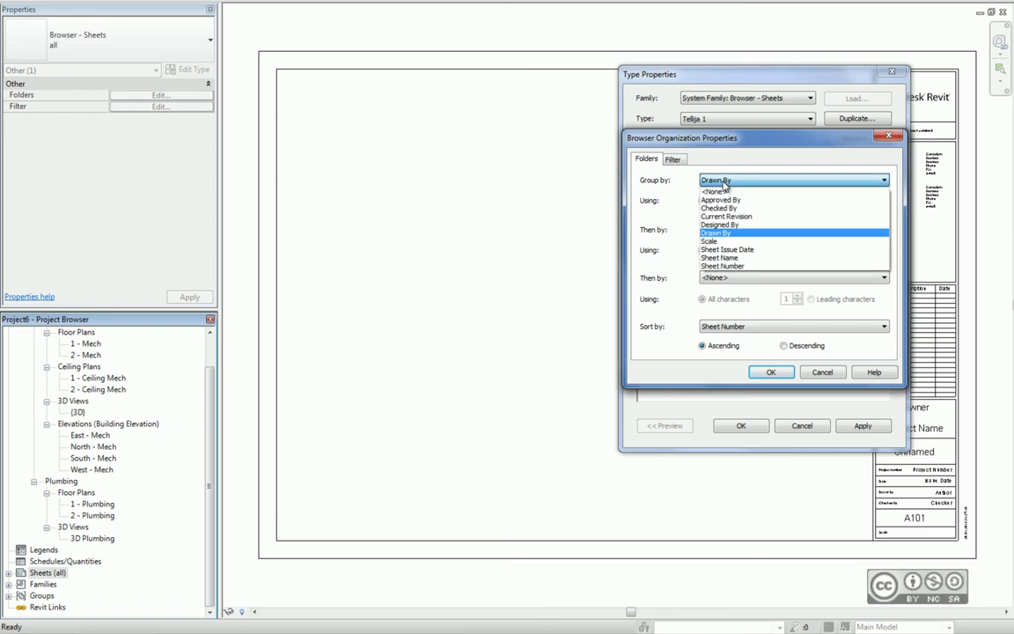
pyautogui.click(725, 180)
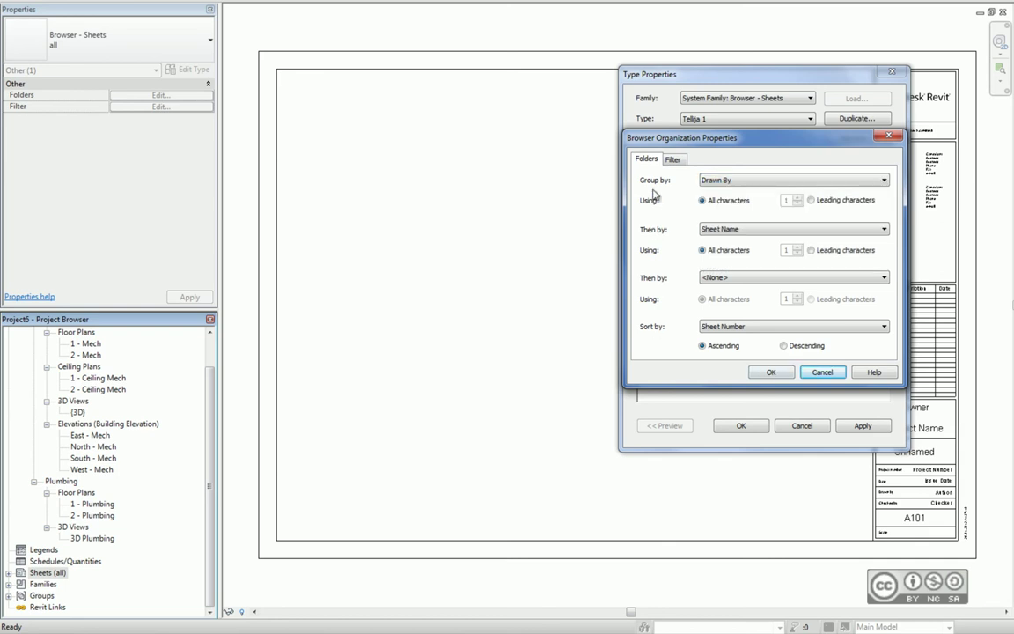
pyautogui.click(771, 371)
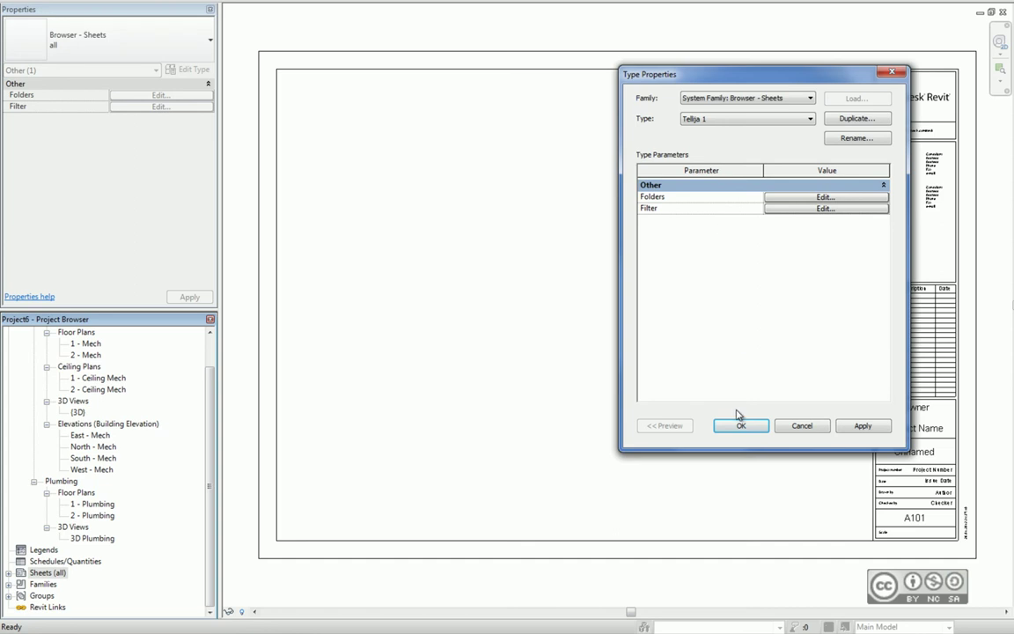
# Apply Tellija 1, expand its Author and Unnamed groups, and select sheet A101 - Unnamed
pyautogui.click(760, 431)
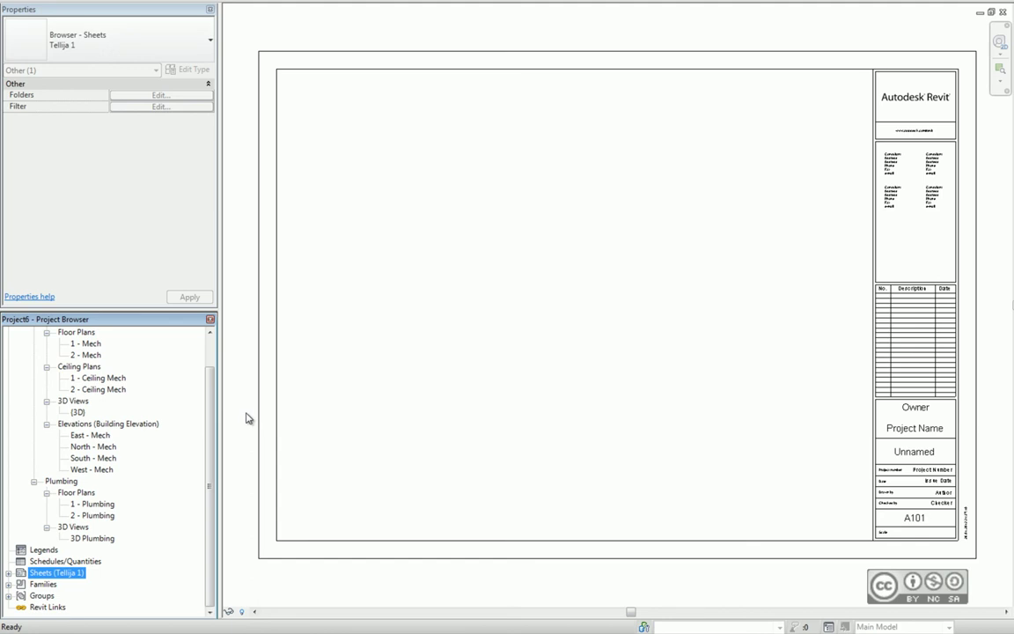
pyautogui.click(8, 572)
pyautogui.click(20, 584)
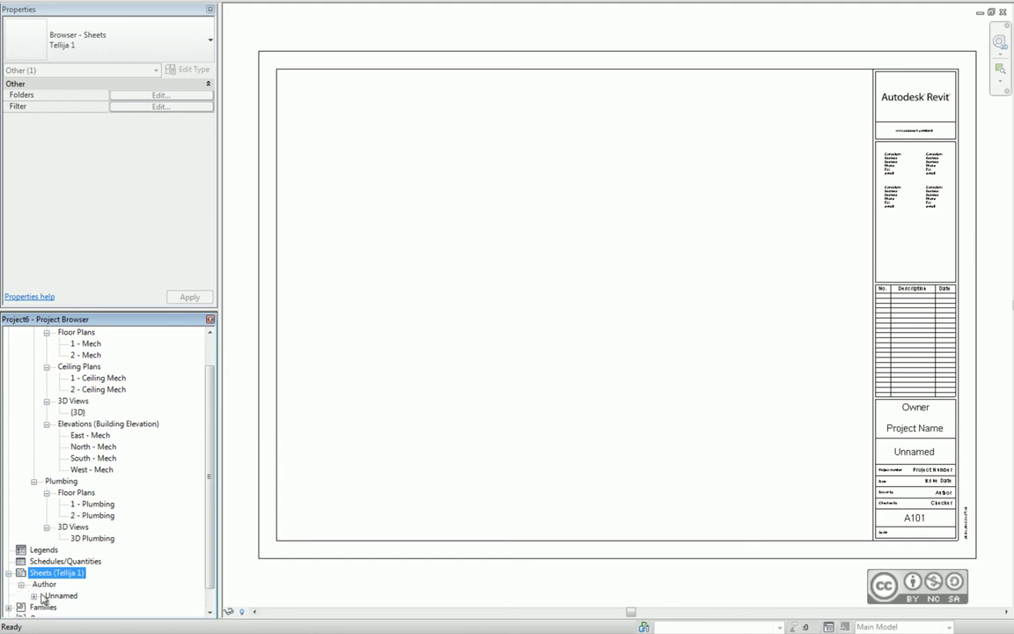
pyautogui.click(33, 595)
pyautogui.click(103, 590)
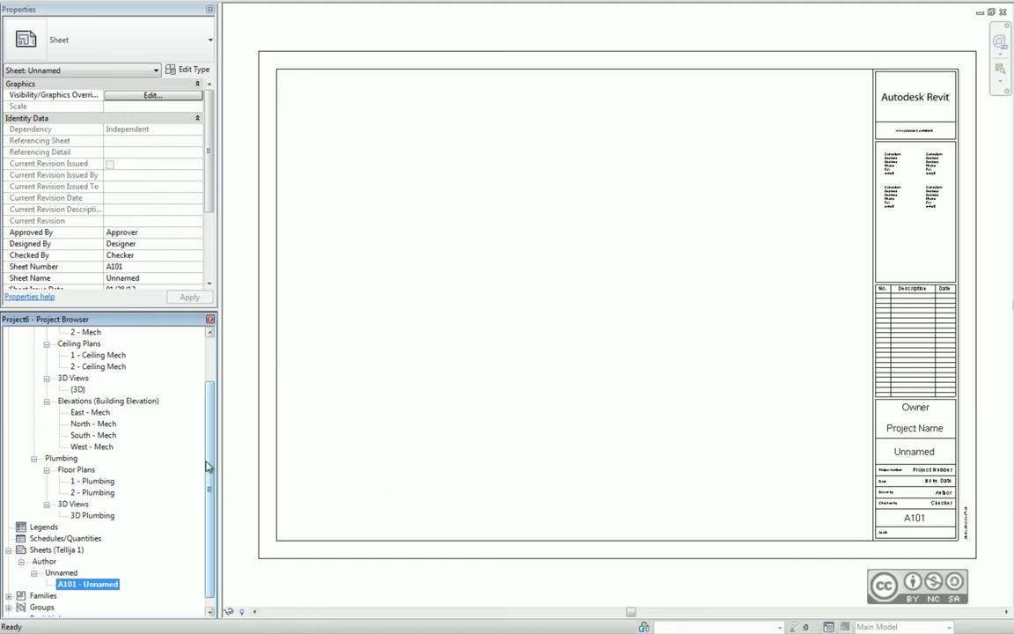
pyautogui.scroll(1, 212, 466)
pyautogui.moveTo(211, 466); pyautogui.dragTo(215, 413)
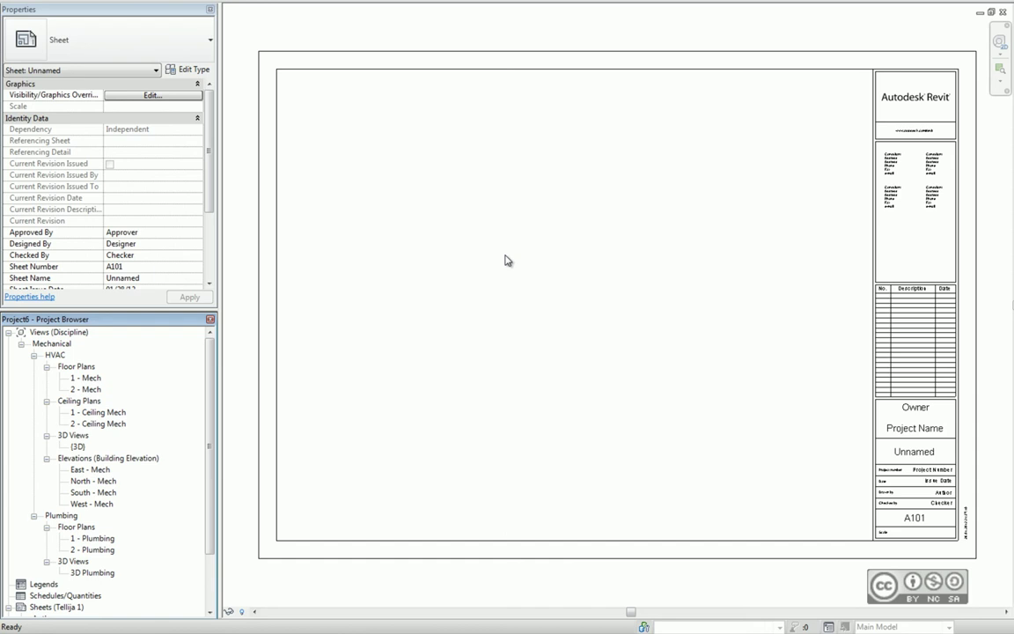
pyautogui.doubleClick(85, 377)
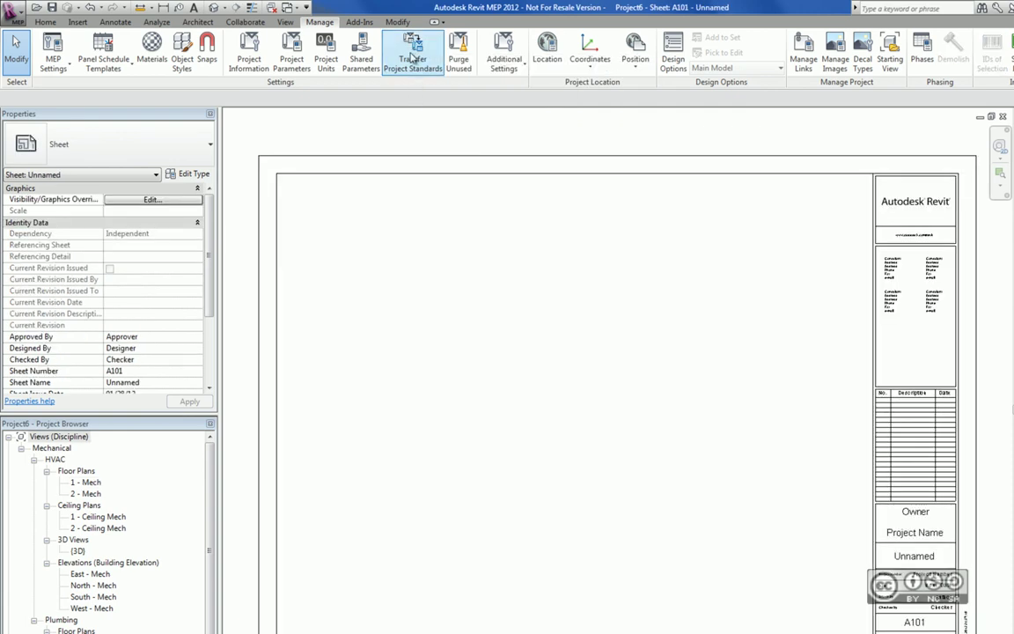
pyautogui.click(412, 51)
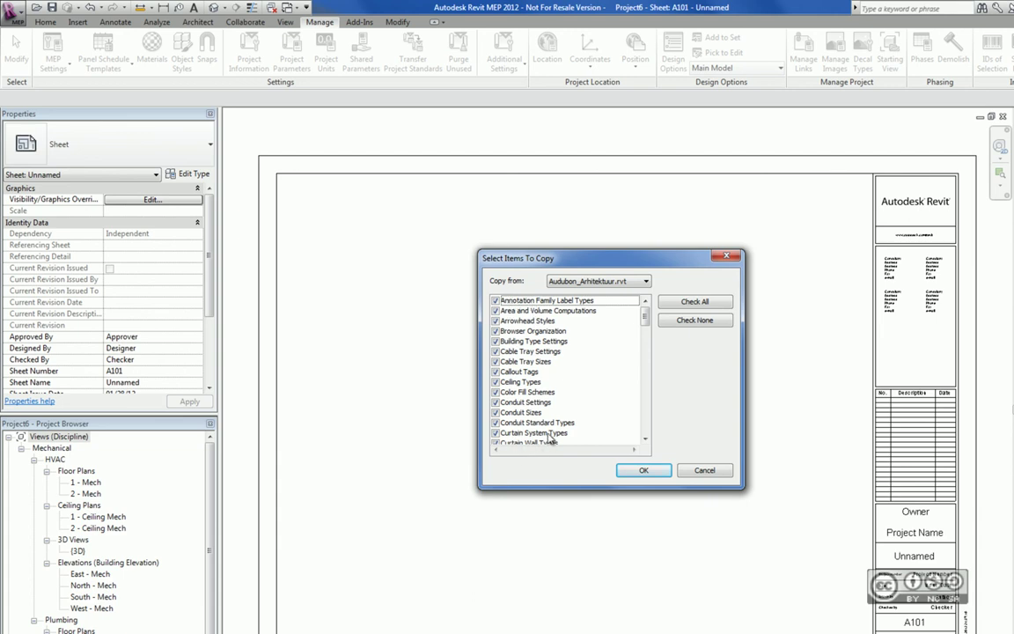
pyautogui.click(704, 470)
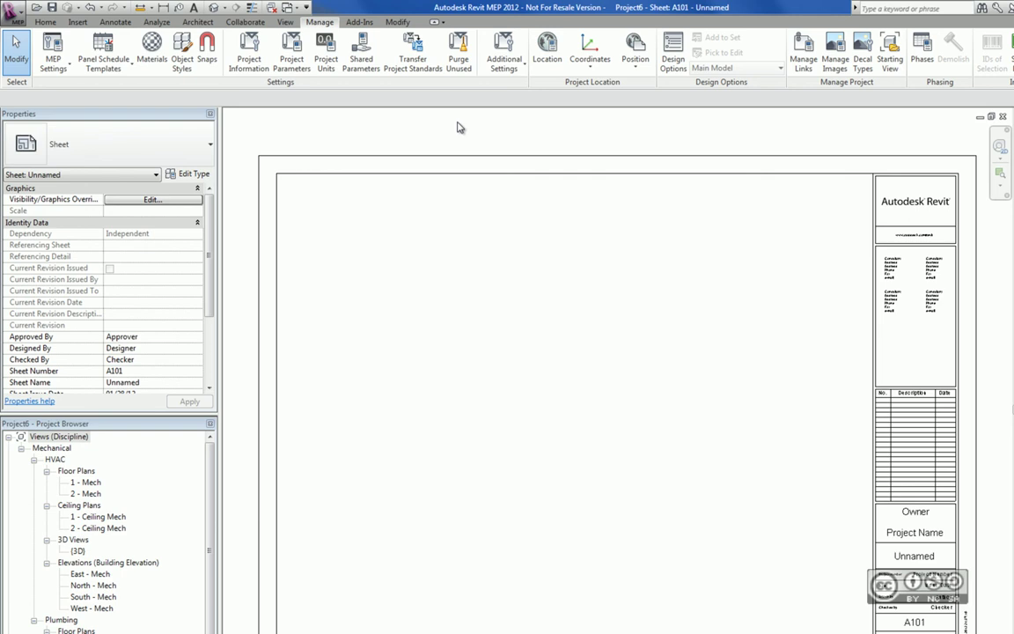
pyautogui.click(462, 55)
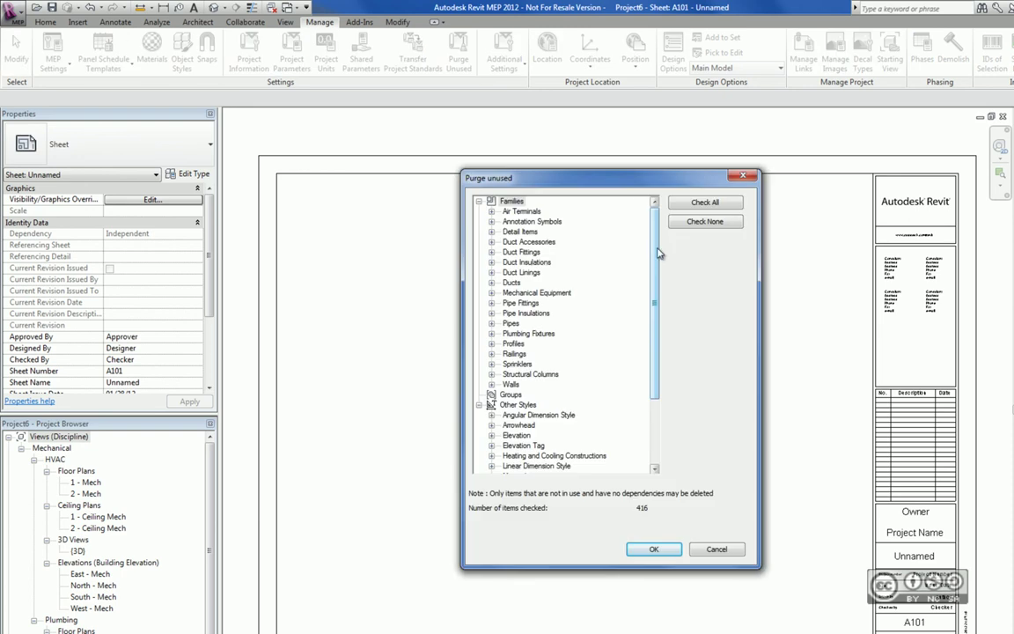
pyautogui.click(491, 211)
pyautogui.click(491, 252)
pyautogui.moveTo(655, 297); pyautogui.dragTo(663, 377)
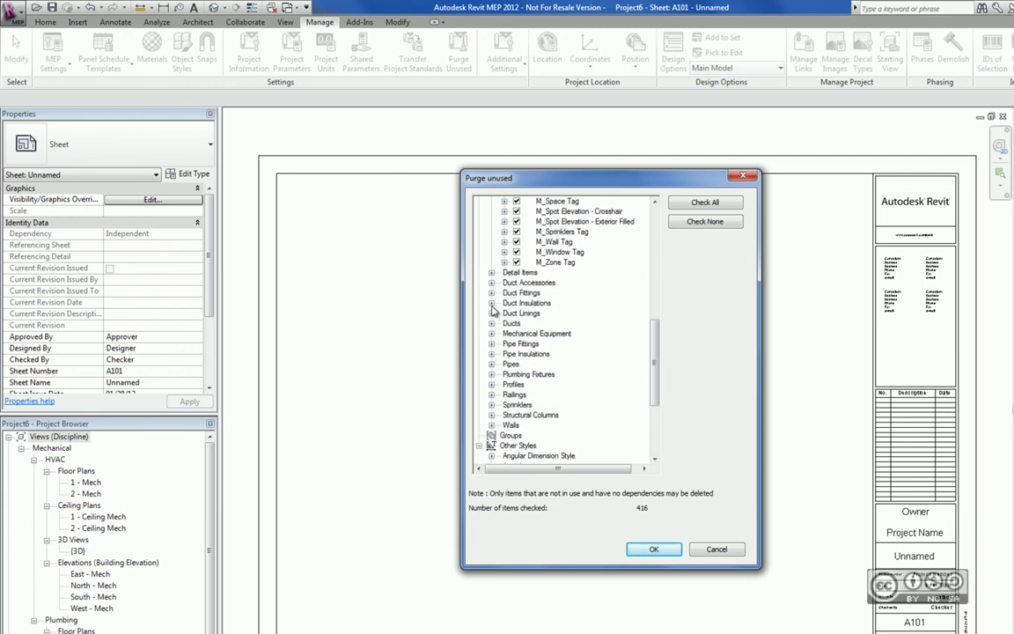
pyautogui.moveTo(662, 376); pyautogui.dragTo(655, 271)
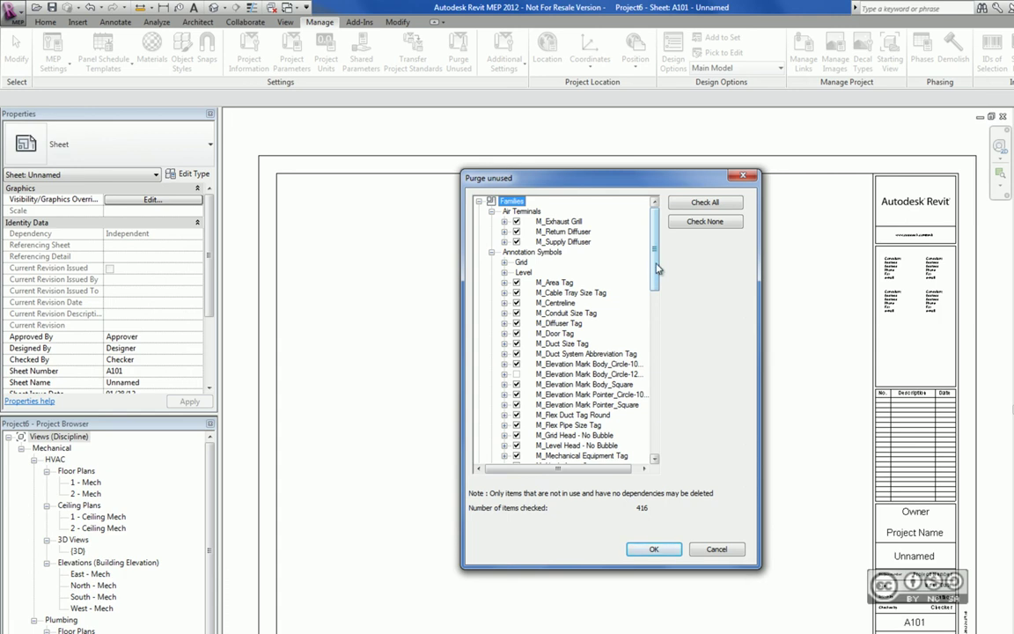
pyautogui.moveTo(656, 268); pyautogui.dragTo(655, 436)
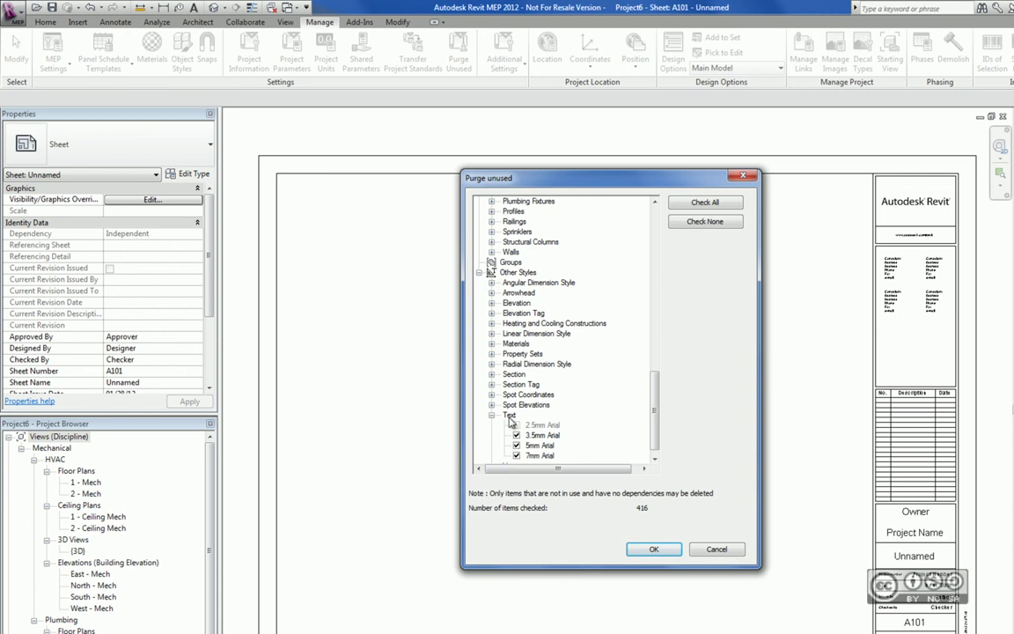
pyautogui.press('Return')
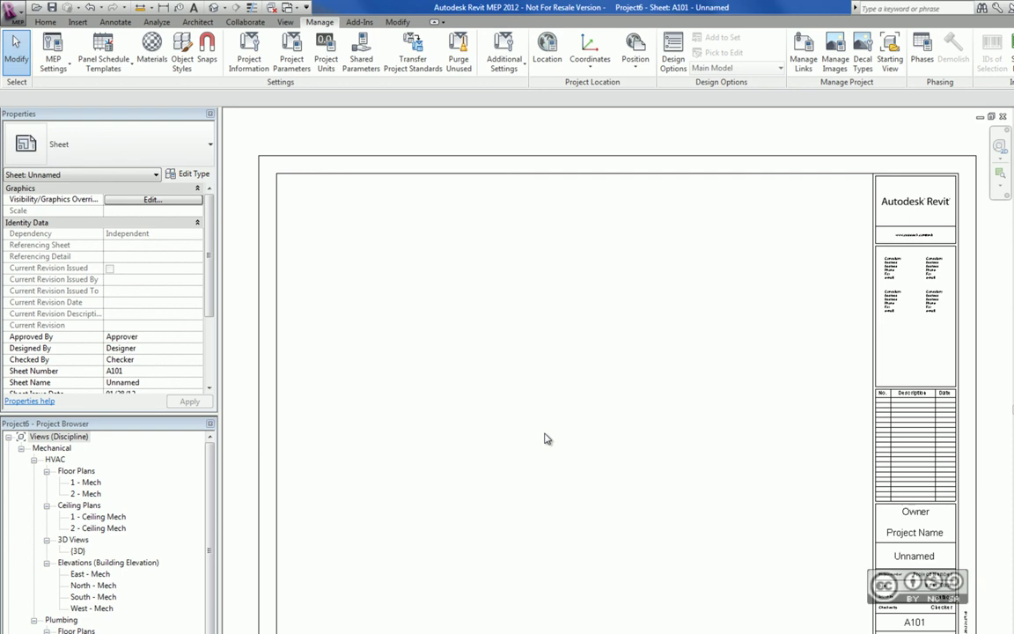
# Open the application menu to save the project as template Minu_Mall_Projekt.rte
pyautogui.click(16, 12)
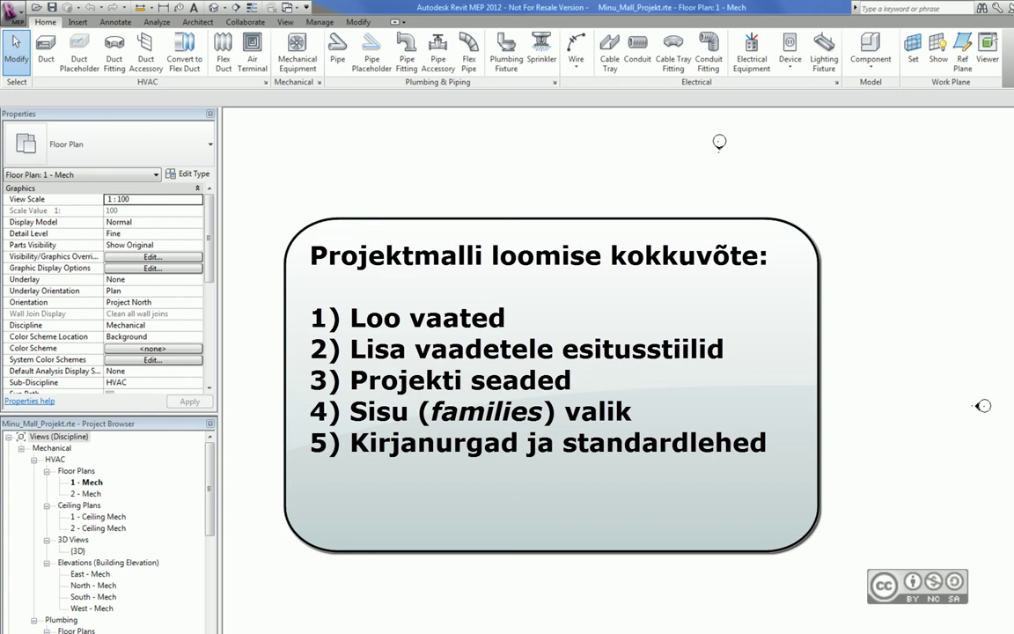
pyautogui.moveTo(210, 483); pyautogui.dragTo(210, 575)
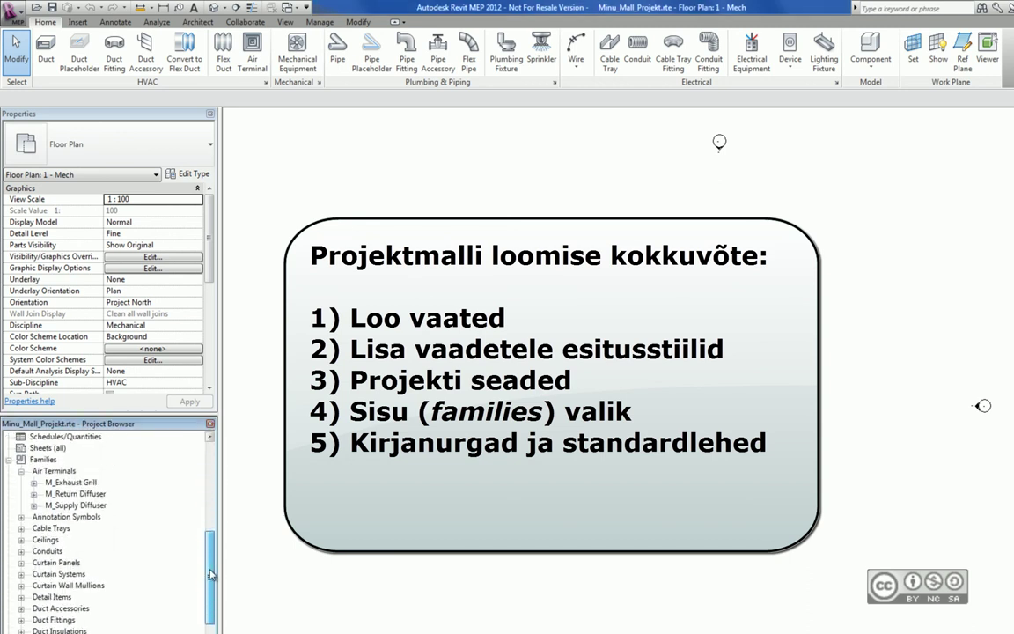
pyautogui.click(211, 574)
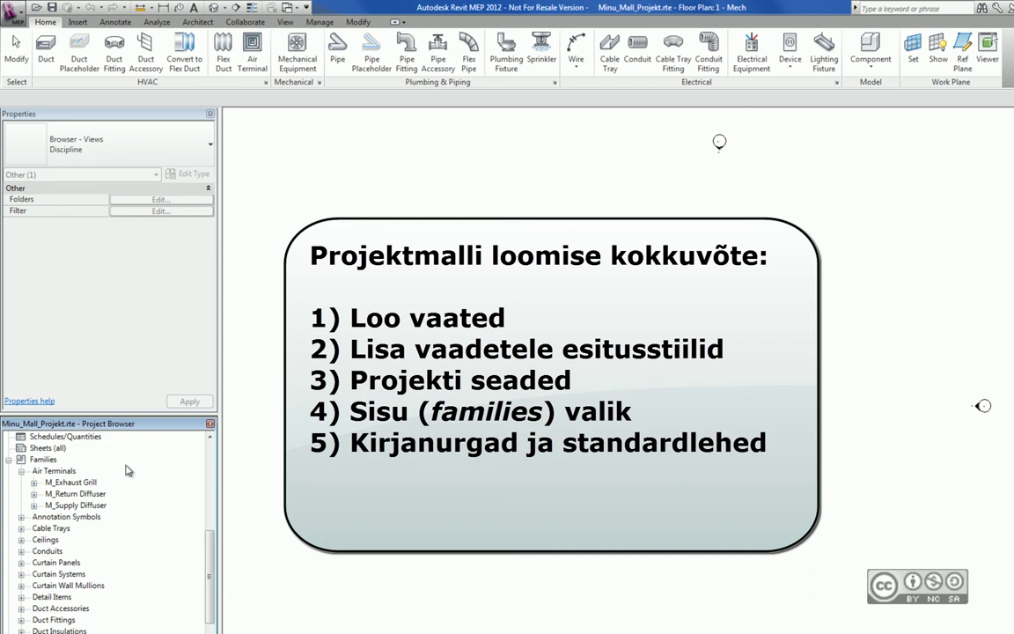
pyautogui.scroll(3, 132, 480)
pyautogui.scroll(1, 159, 510)
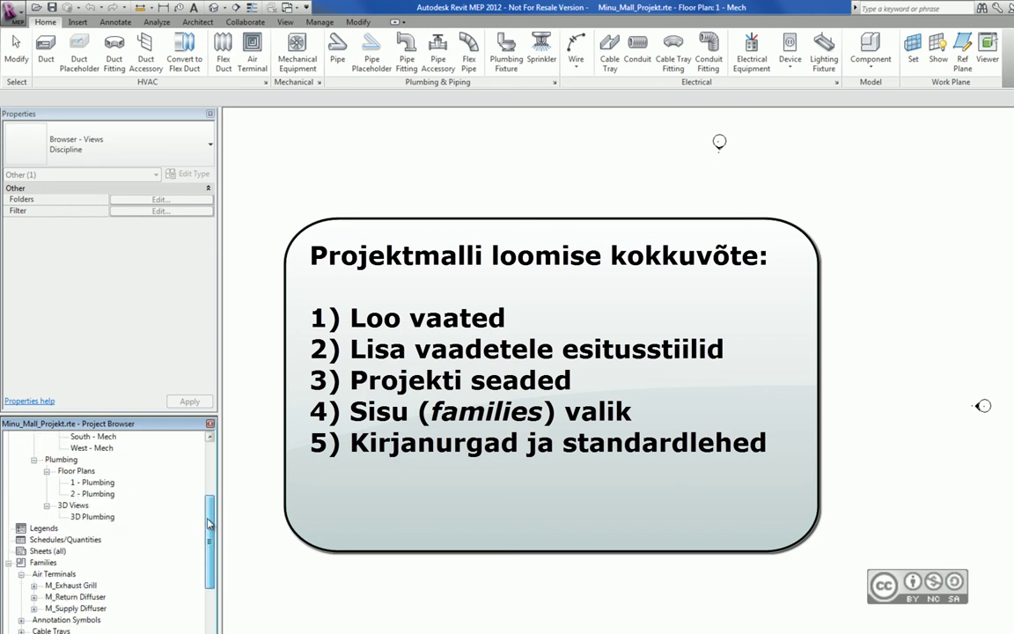
pyautogui.scroll(1, 184, 536)
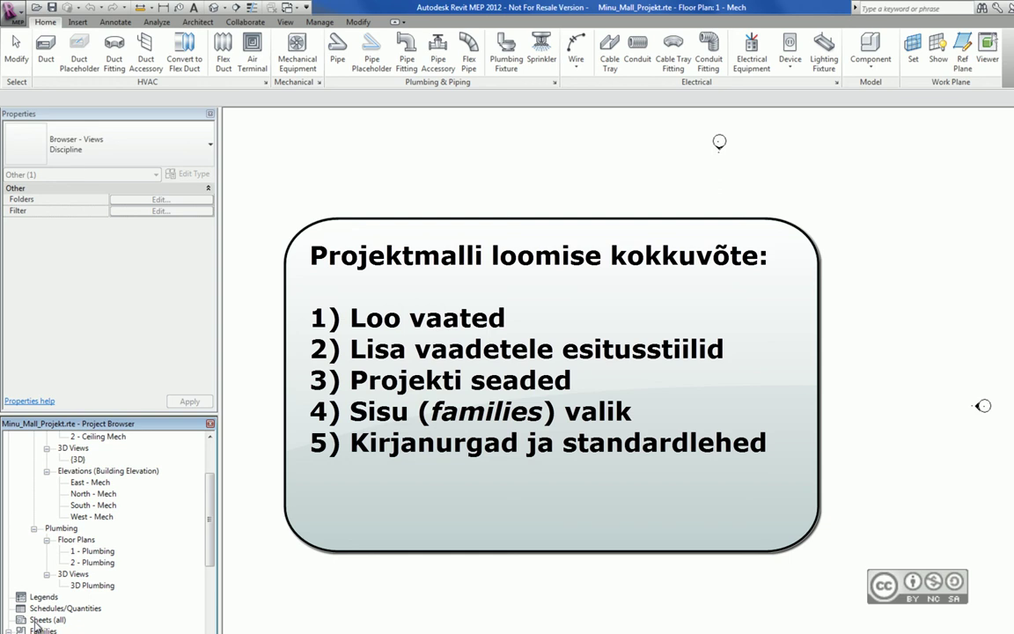
pyautogui.scroll(3, 190, 489)
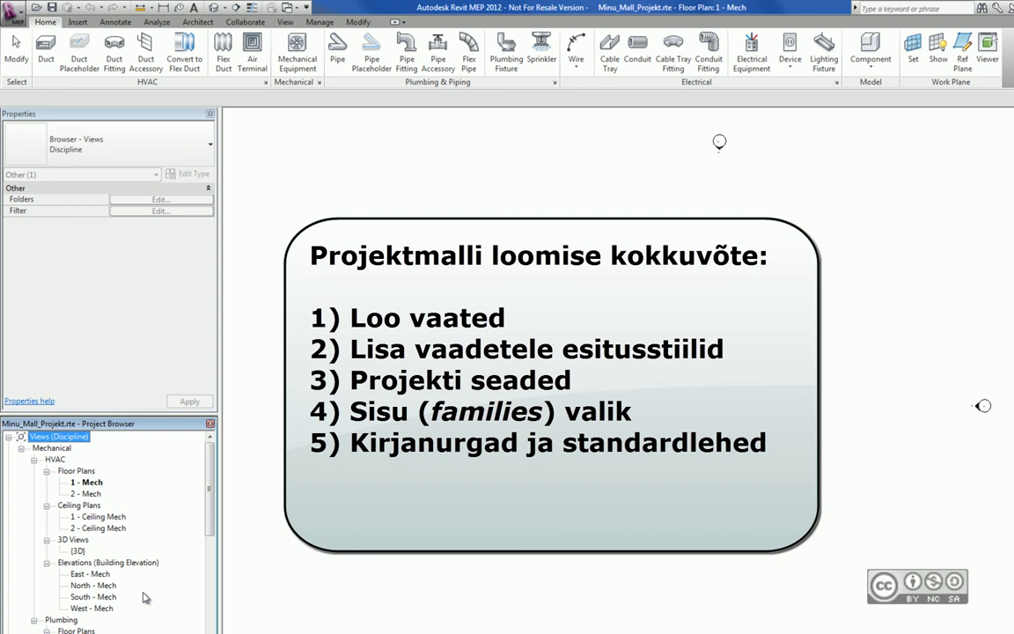
pyautogui.scroll(-3, 167, 510)
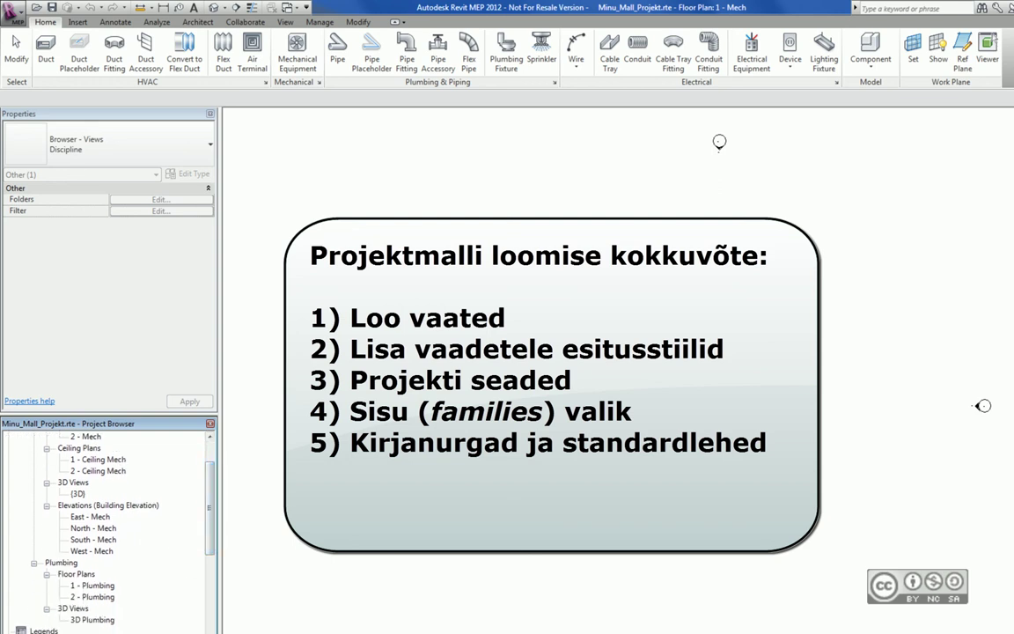